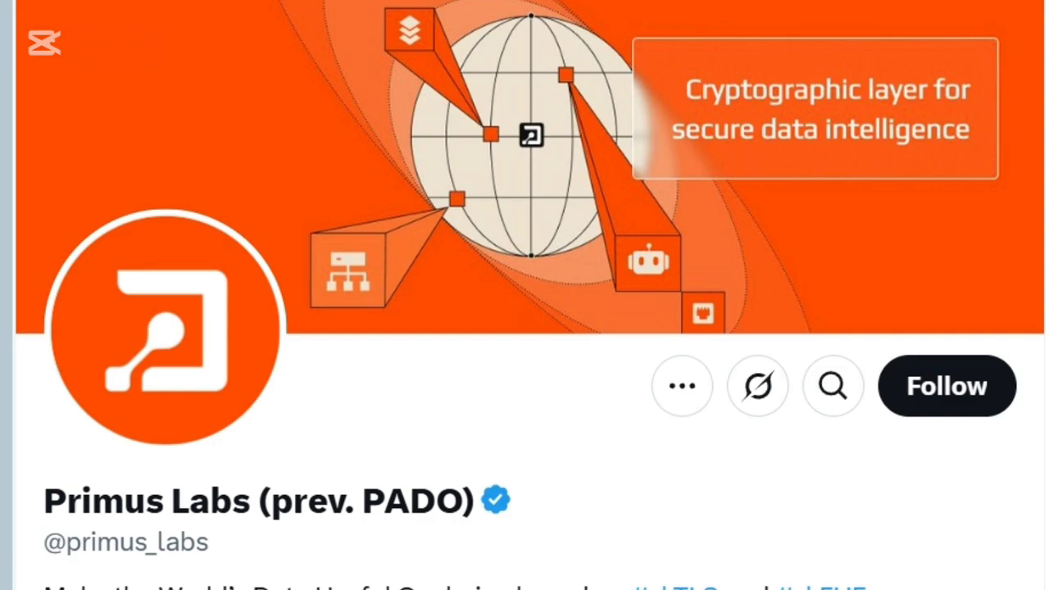
Review Primus Labs' pinned funding post on X and its fundraising and investor details on ICO Analytics
scroll(525, 294, "down", 10)
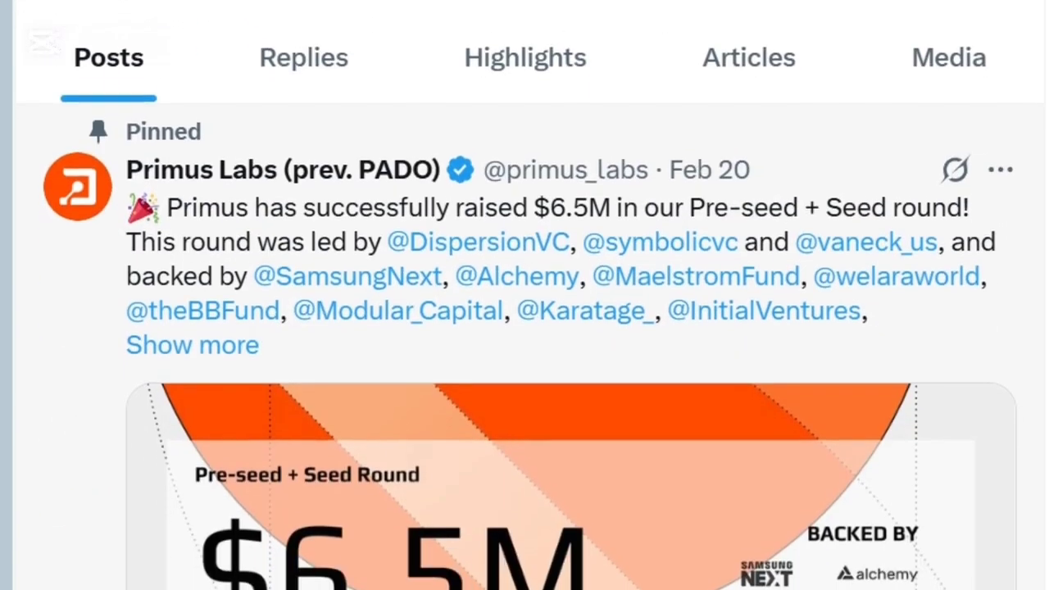
scroll(449, 236, "down", 2)
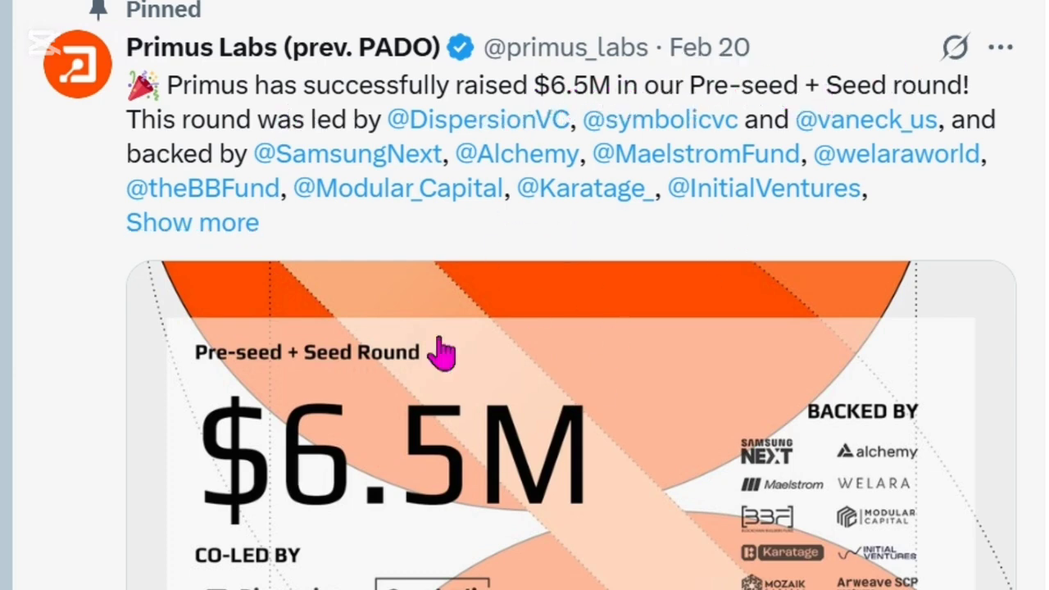
scroll(608, 489, "down", 5)
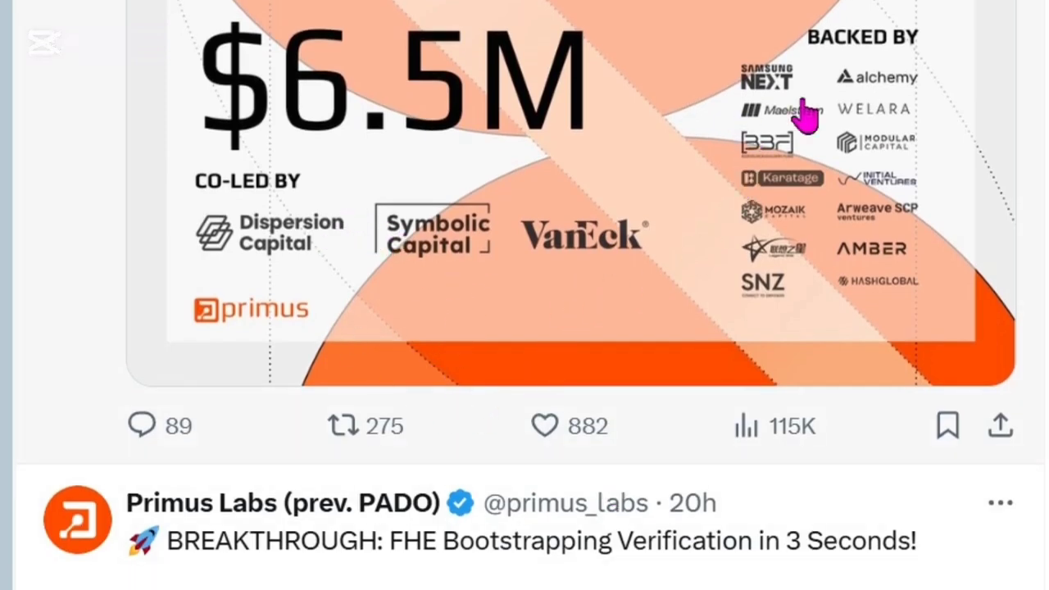
scroll(844, 107, "up", 5)
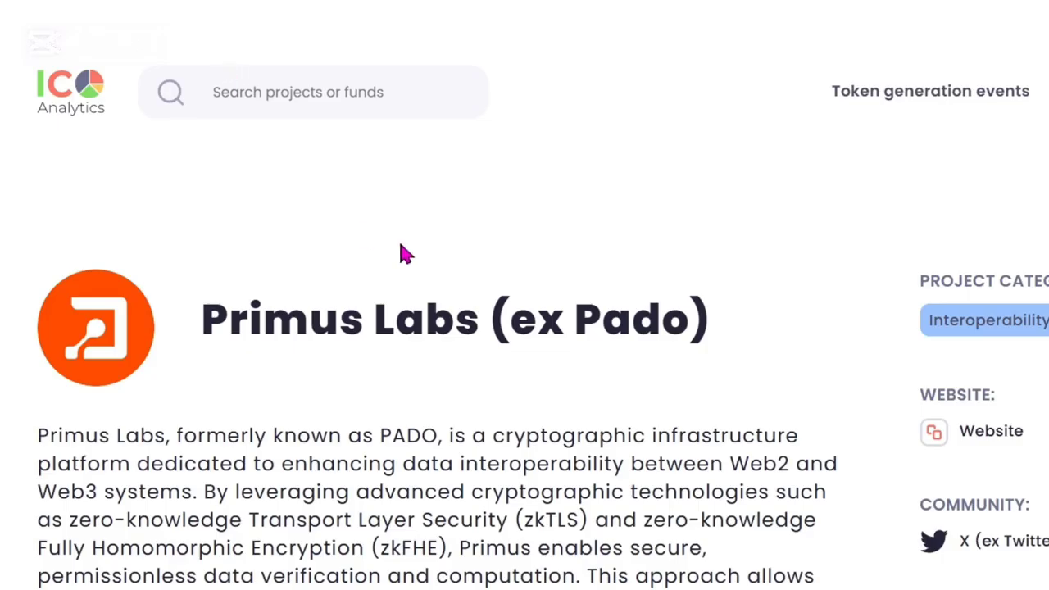
scroll(404, 252, "down", 8)
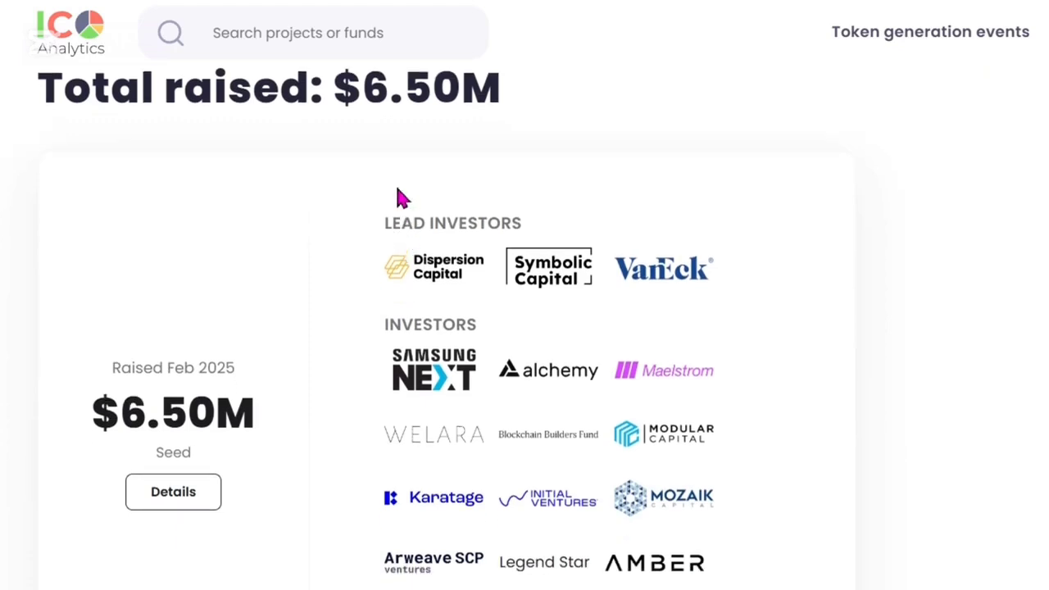
scroll(583, 190, "down", 2)
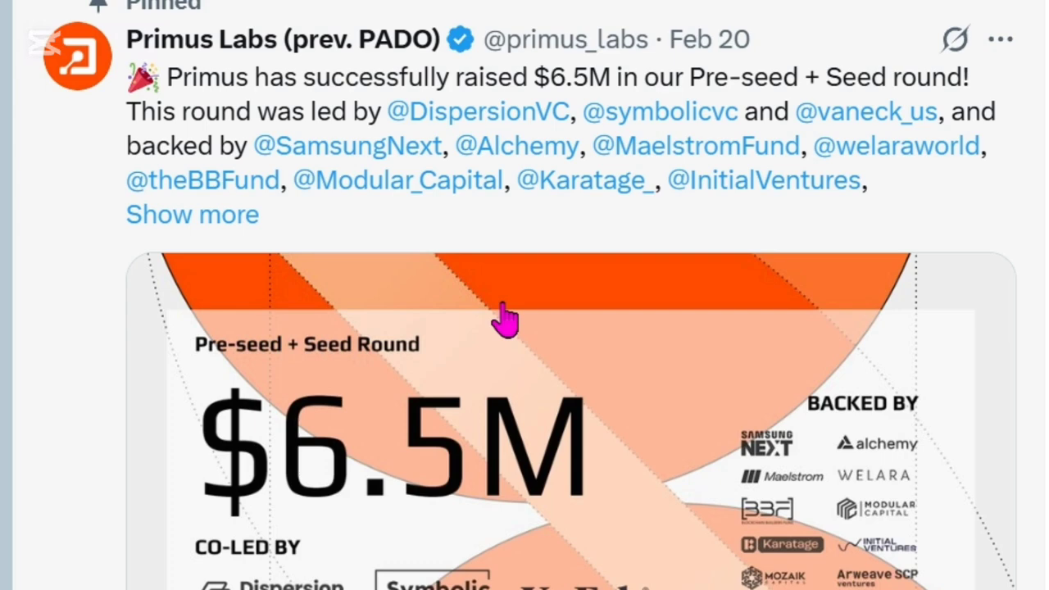
scroll(503, 316, "down", 3)
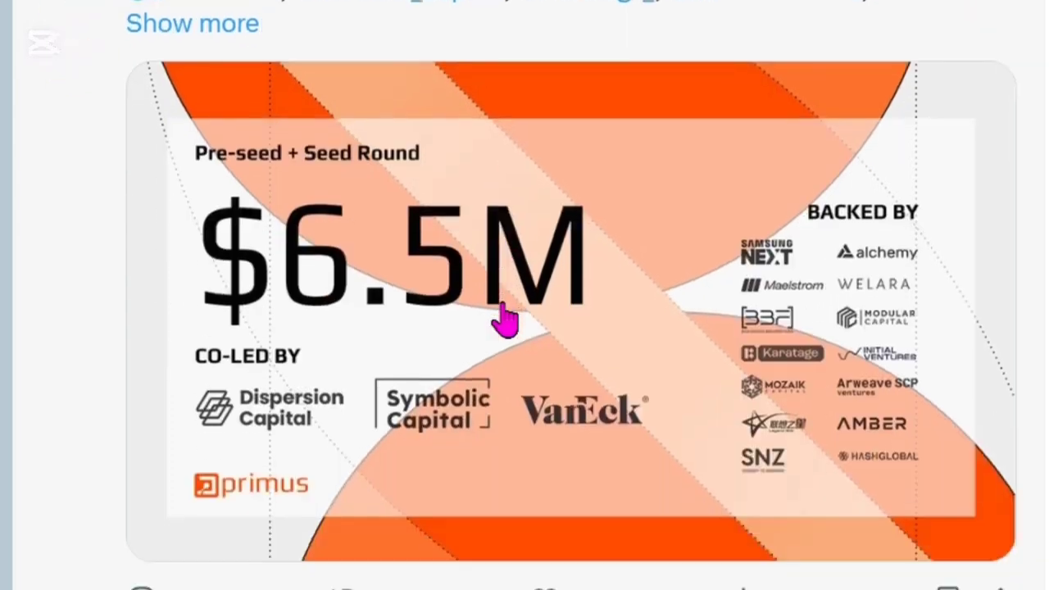
Read Primus Labs' recent X posts on FHE bootstrapping verification, the Denver summit keynote and the Phala partnership
scroll(503, 316, "down", 5)
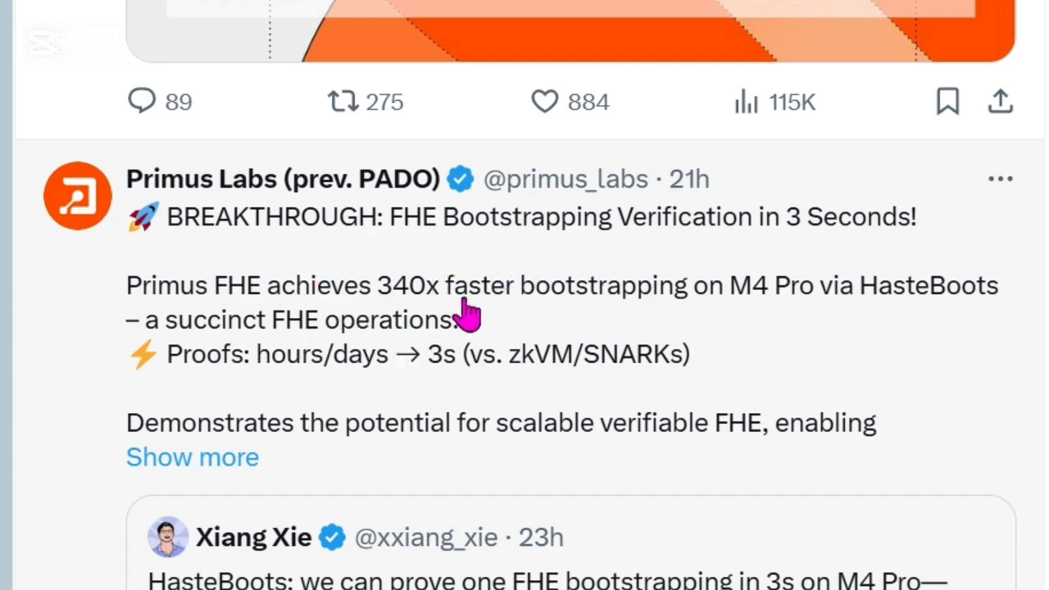
scroll(711, 311, "down", 7)
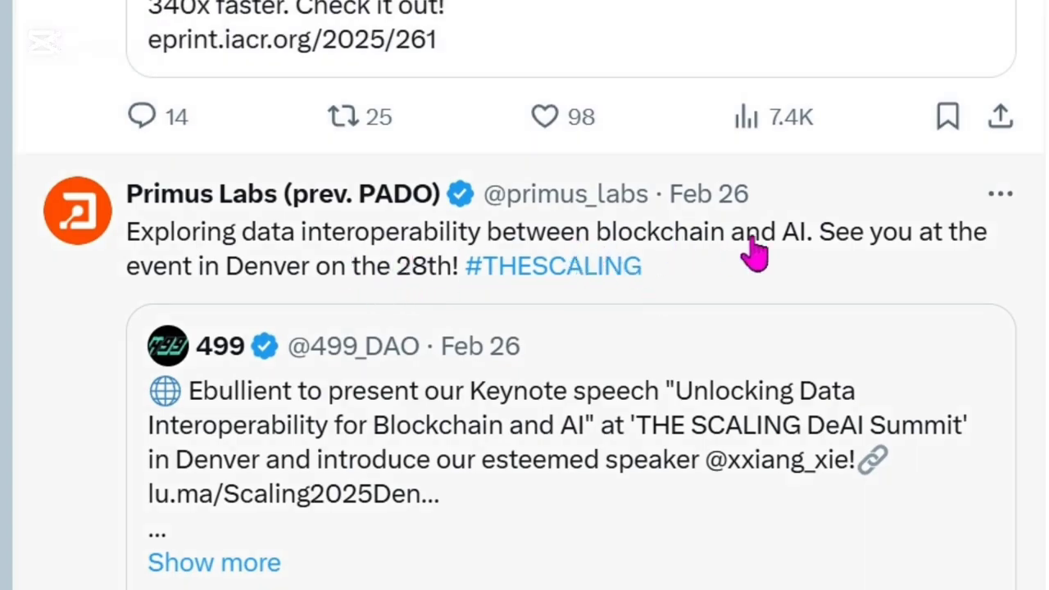
scroll(823, 413, "down", 5)
scroll(823, 414, "down", 13)
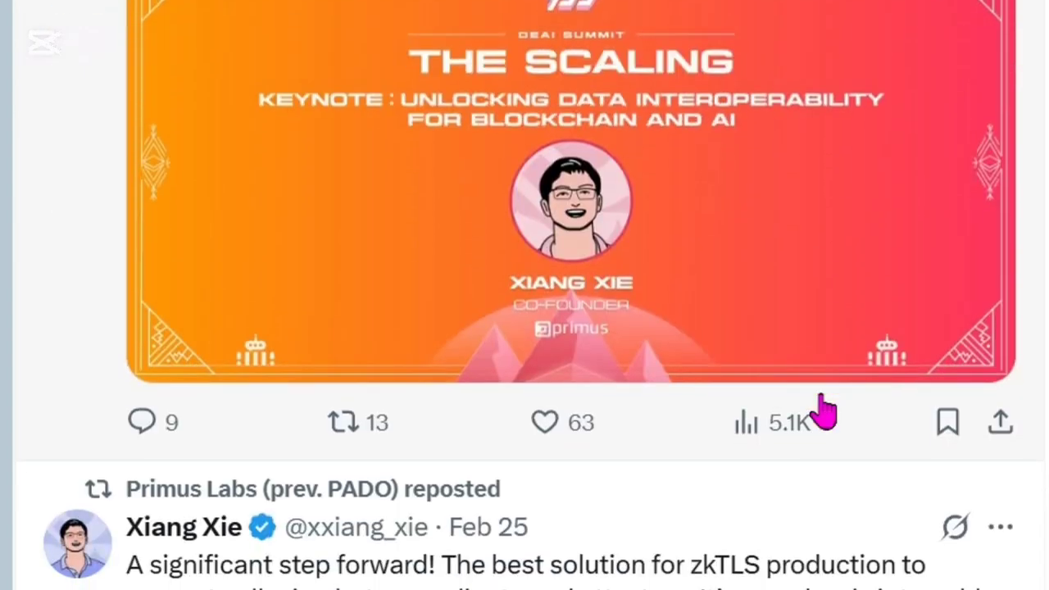
scroll(824, 414, "down", 3)
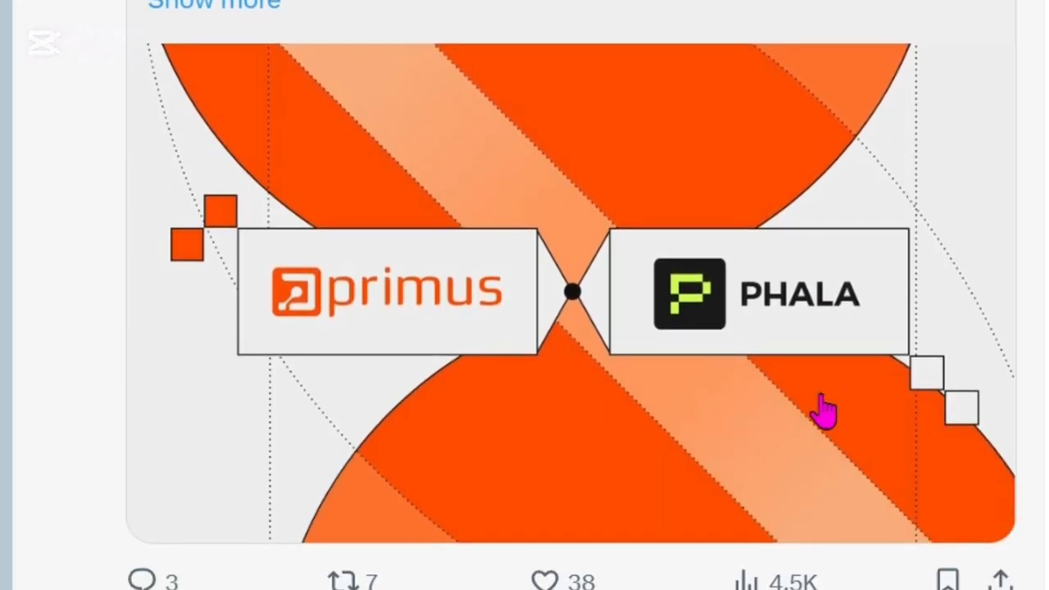
scroll(823, 413, "down", 20)
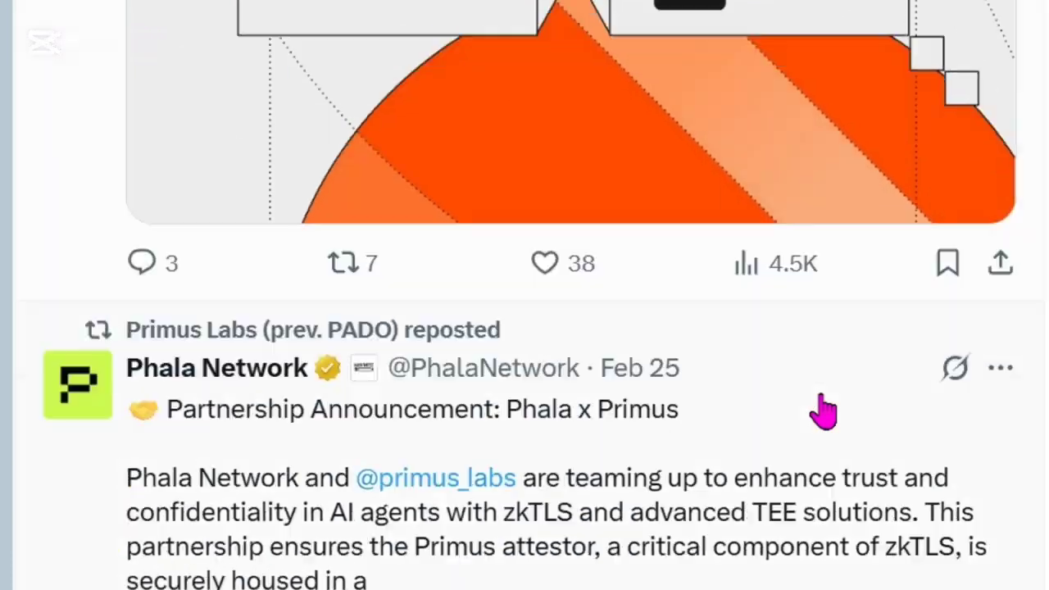
scroll(824, 414, "up", 20)
scroll(823, 413, "down", 10)
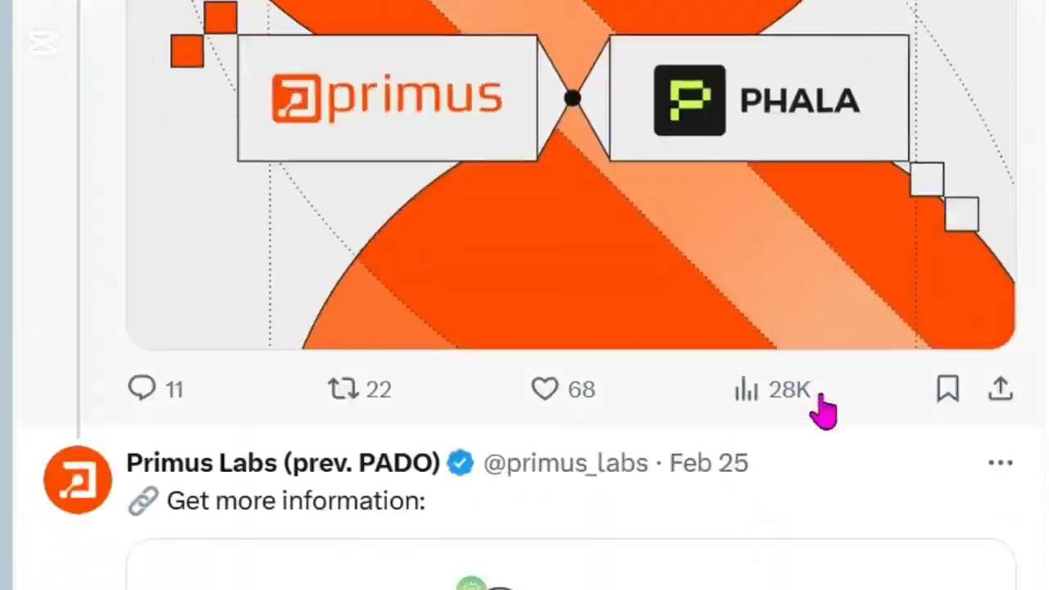
scroll(823, 413, "up", 10)
scroll(823, 414, "up", 15)
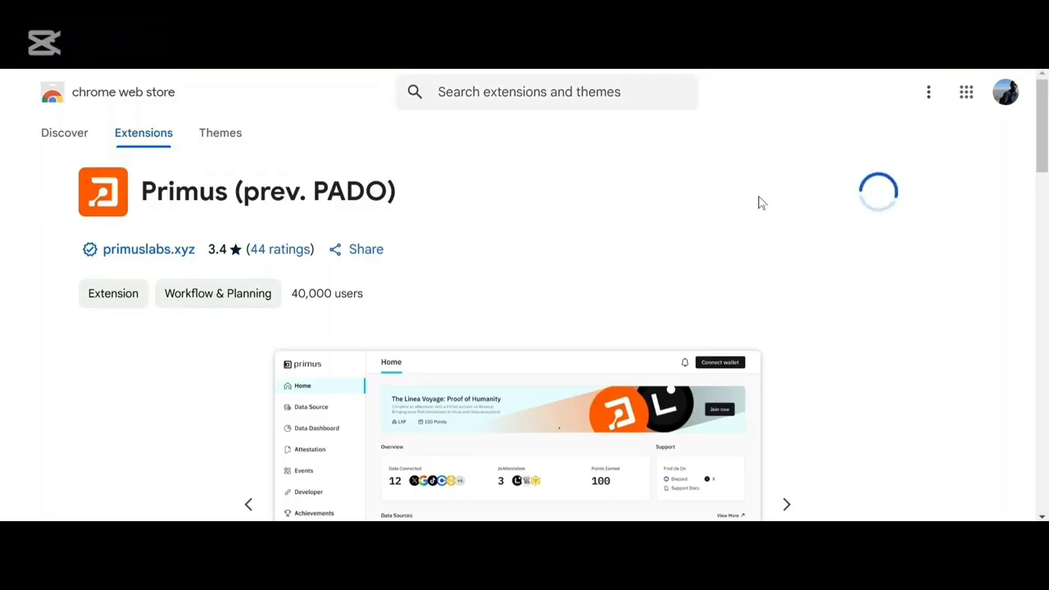
Confirm adding the Primus (prev. PADO) extension to Chrome and open it from the installed extensions
left_click(570, 166)
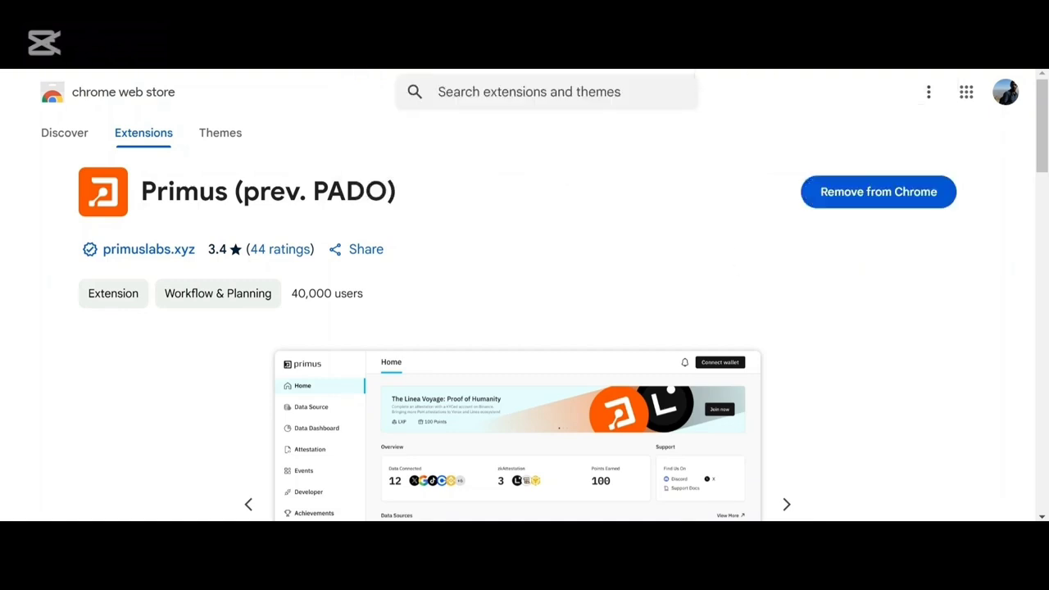
left_click(930, 50)
scroll(779, 271, "down", 10)
scroll(814, 183, "up", 1)
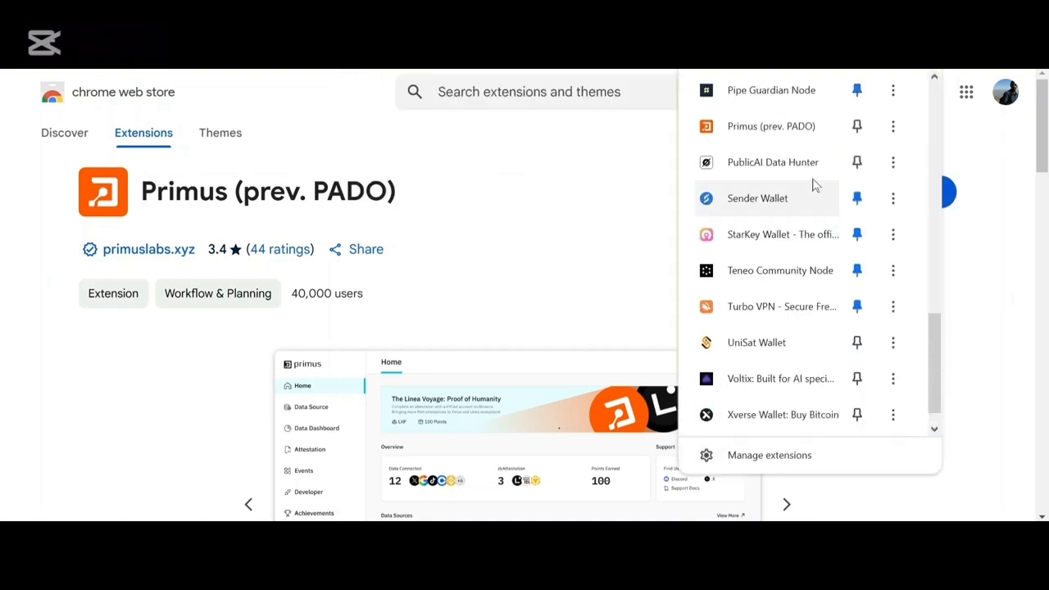
left_click(786, 127)
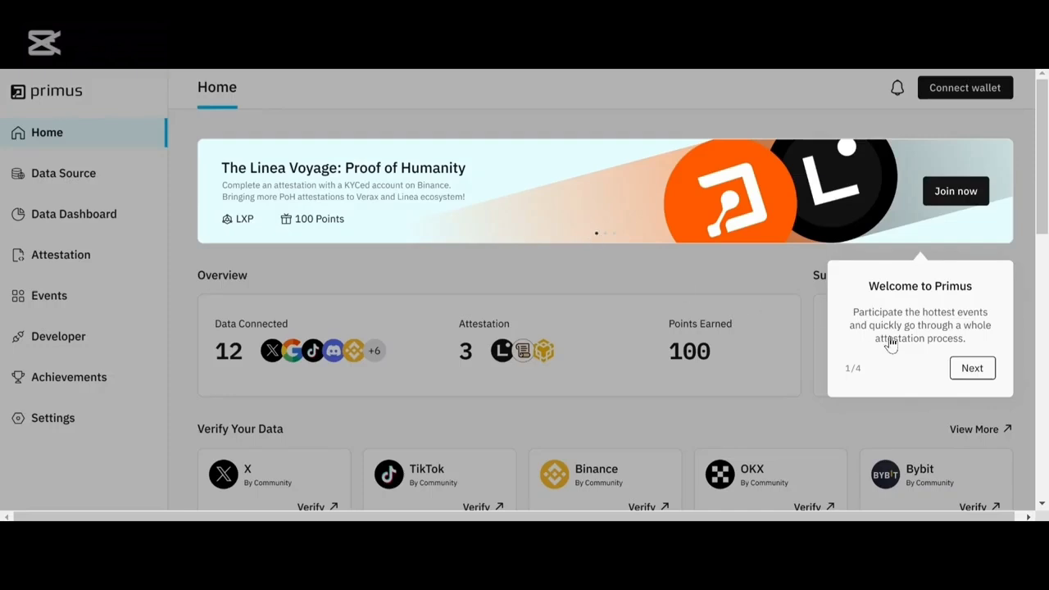
Go through the Primus welcome tour to reach the Home page
left_click(972, 368)
scroll(929, 398, "down", 2)
left_click(362, 387)
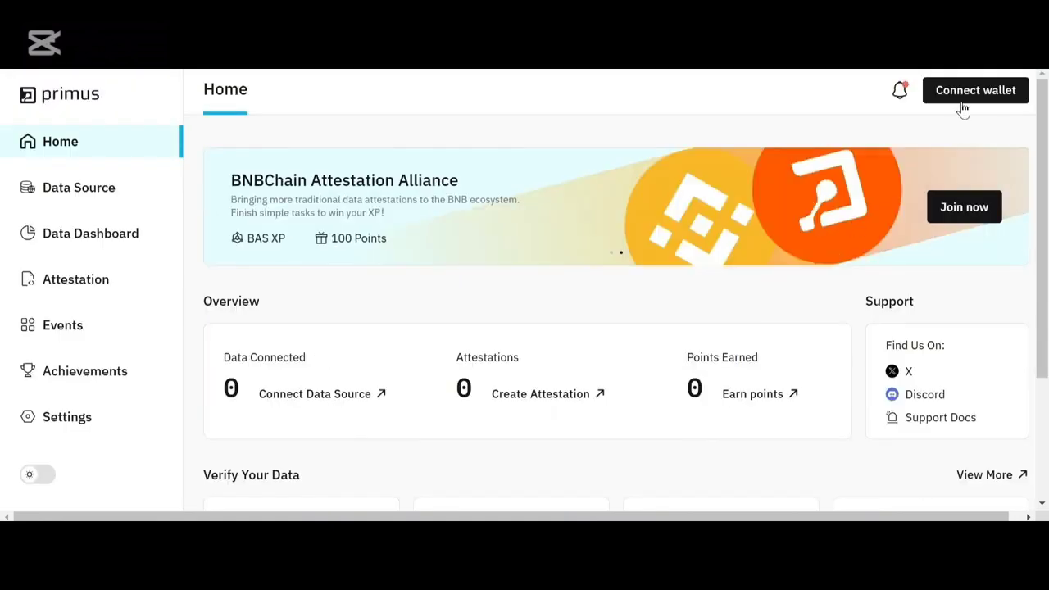
Connect the MetaMask wallet to Primus, approving the connection and the signature request
left_click(970, 92)
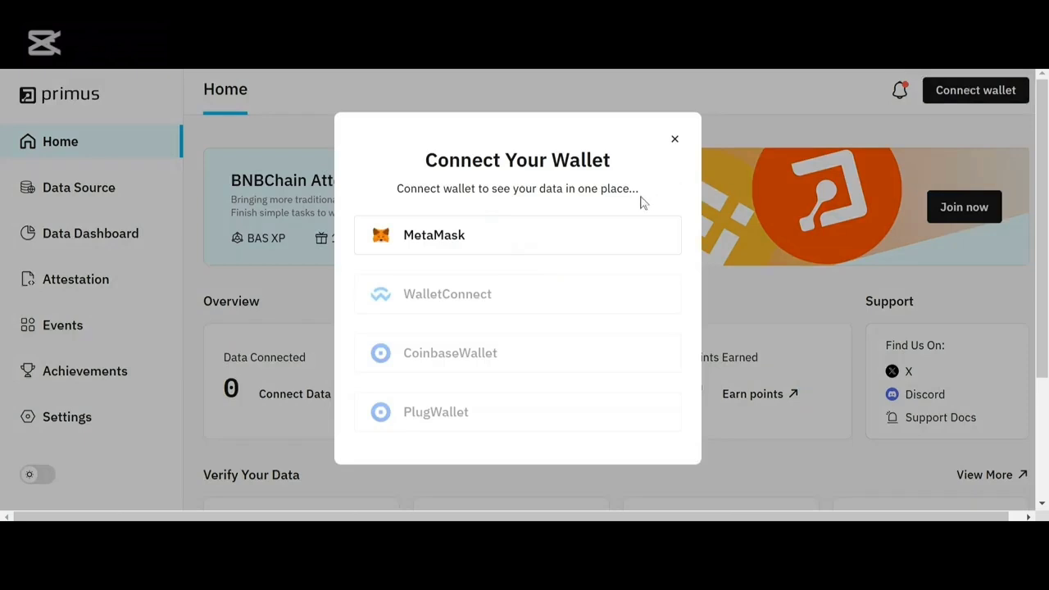
left_click(601, 230)
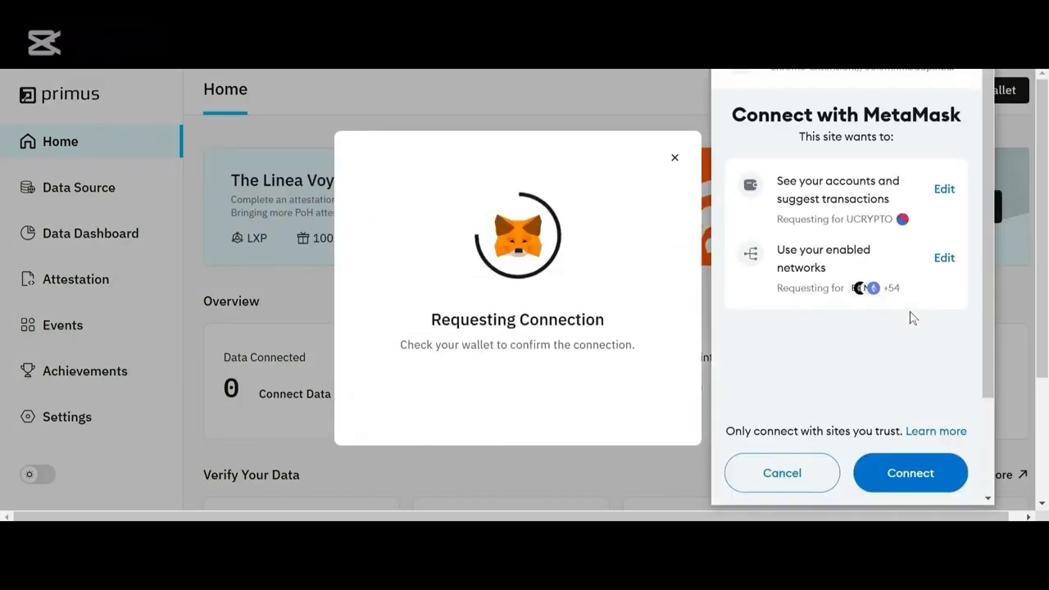
left_click(905, 486)
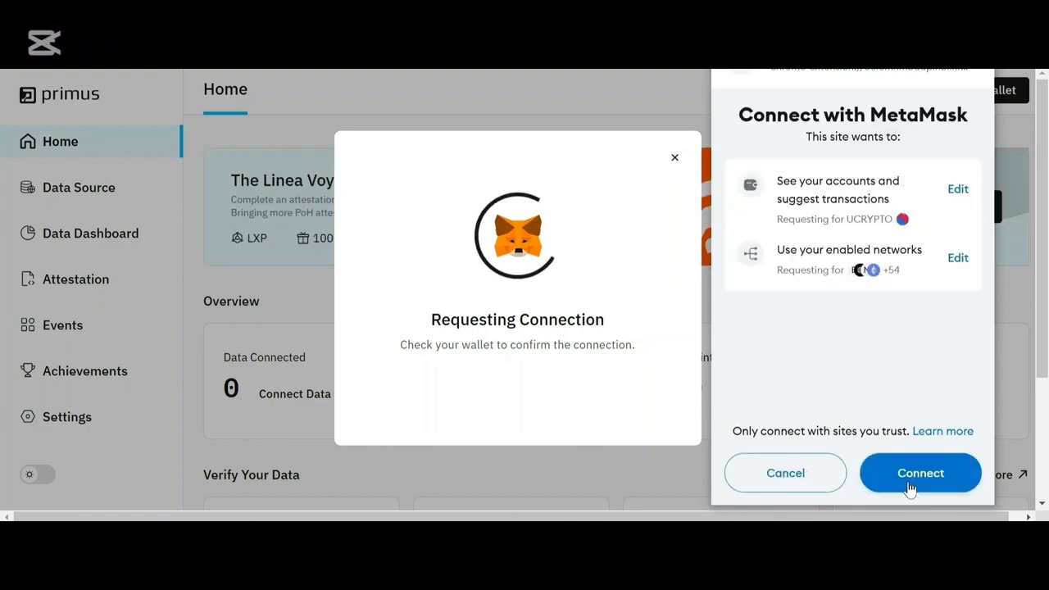
left_click(909, 487)
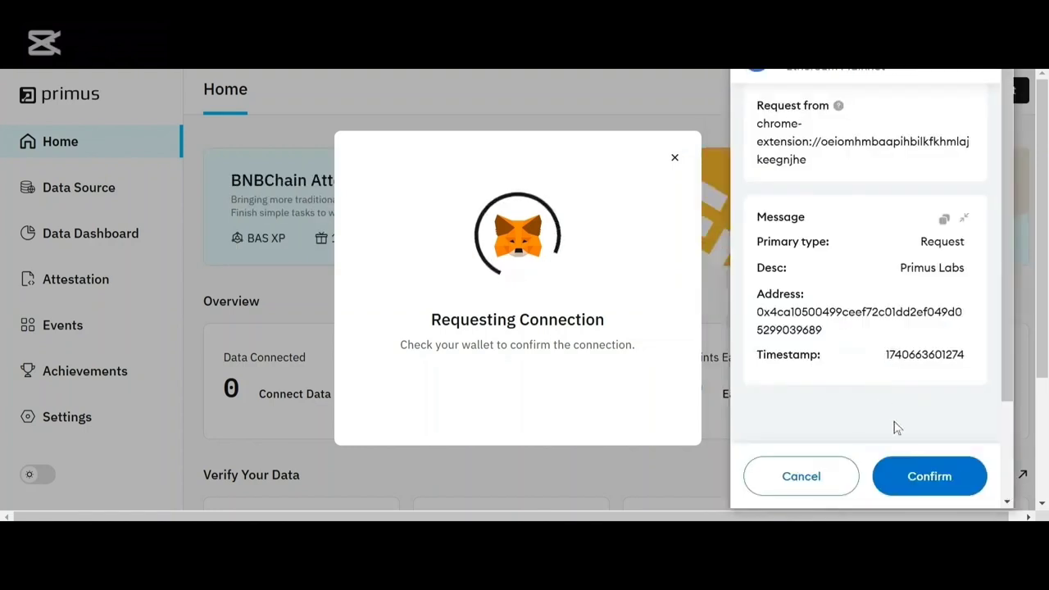
left_click(924, 475)
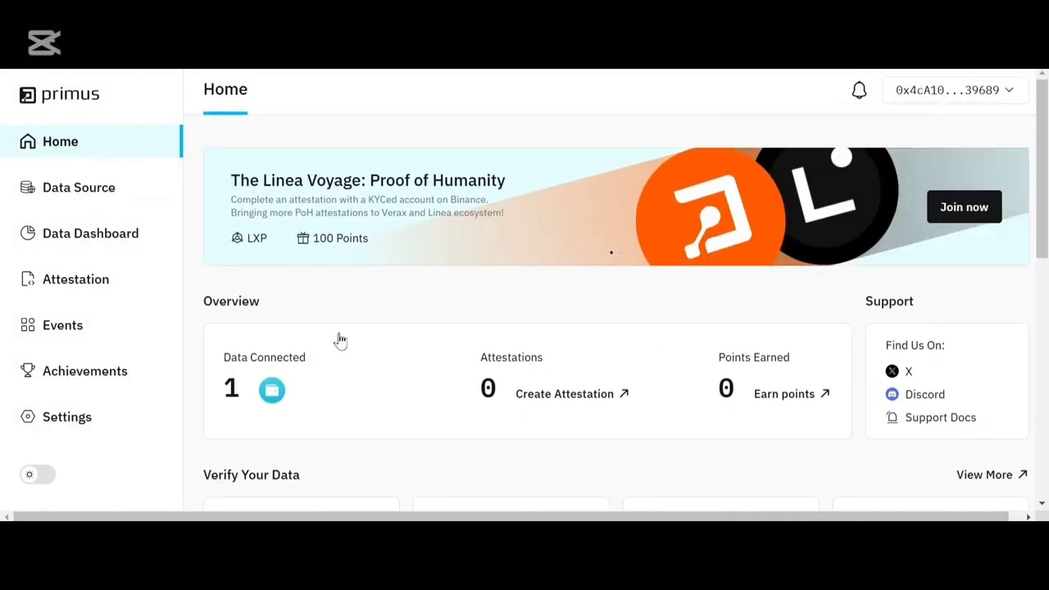
Create a Humanity Verification attestation for account ownership from the X data source and submit it for verification
scroll(245, 344, "down", 3)
scroll(737, 287, "up", 1)
left_click(111, 208)
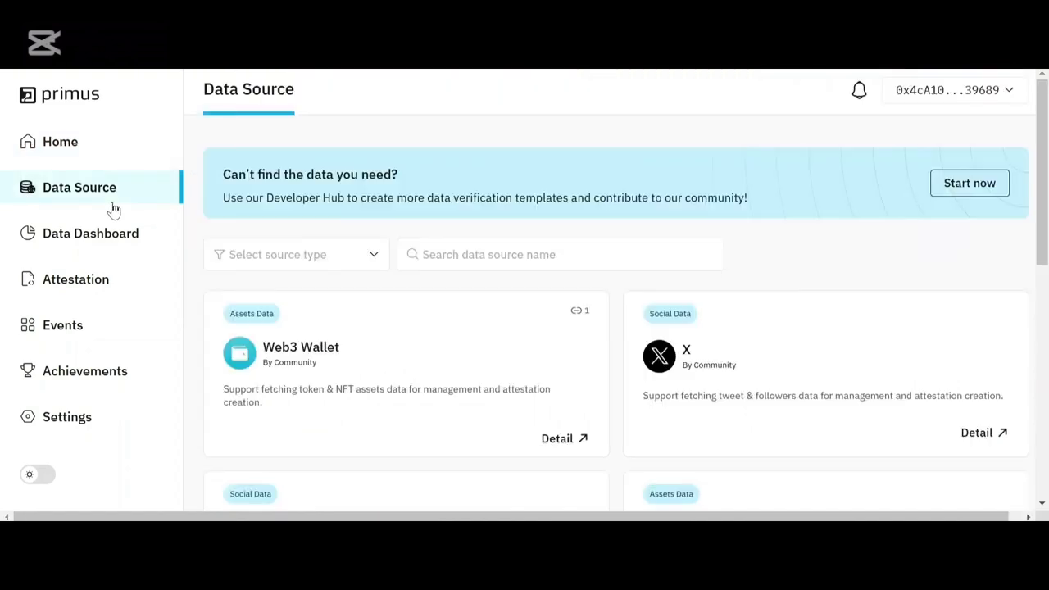
scroll(445, 306, "down", 3)
scroll(445, 306, "up", 1)
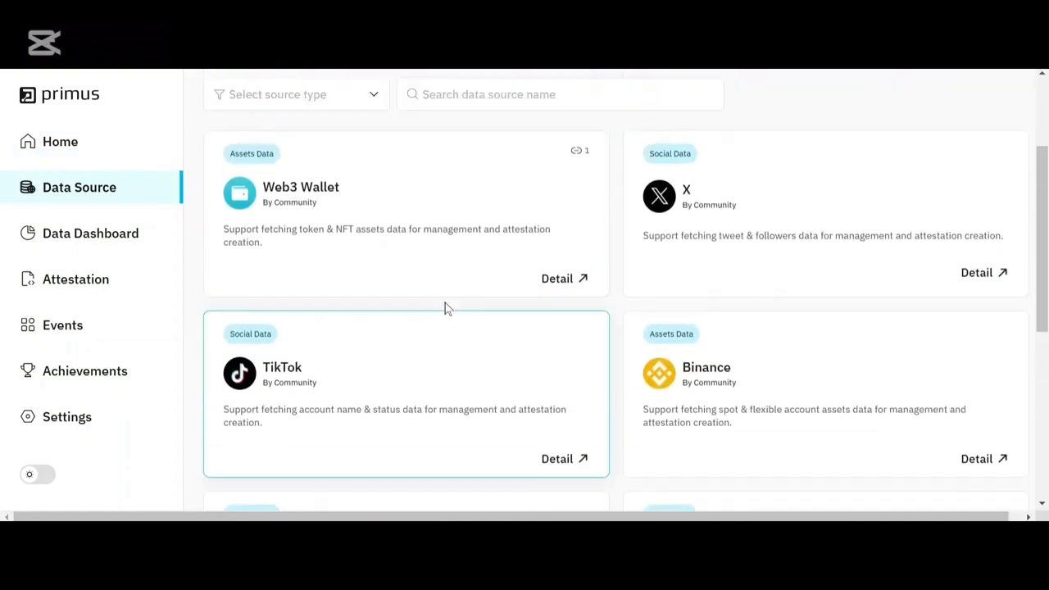
scroll(444, 307, "up", 1)
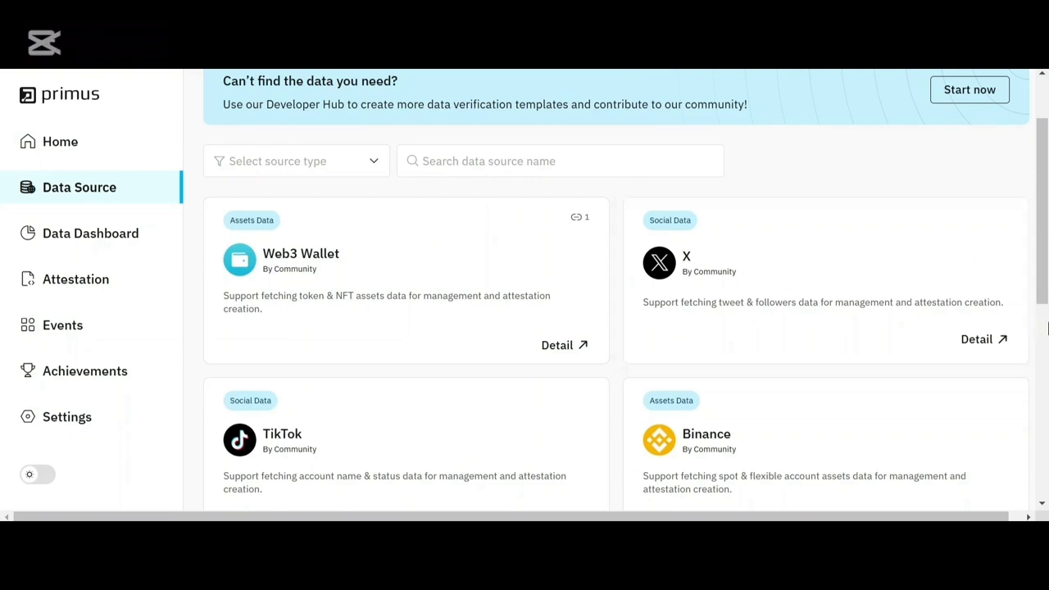
left_click(973, 342)
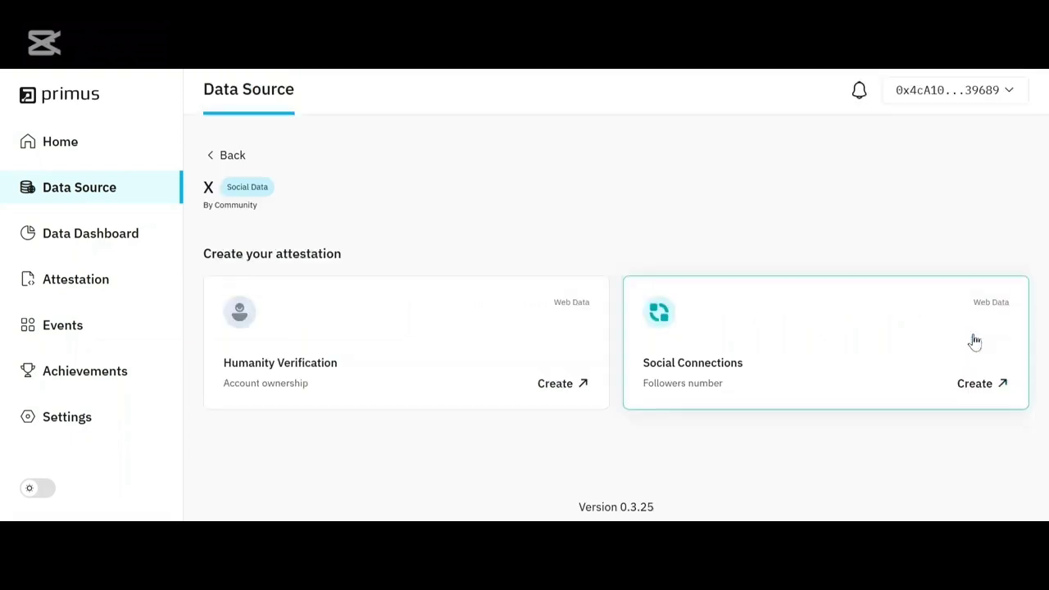
left_click(557, 384)
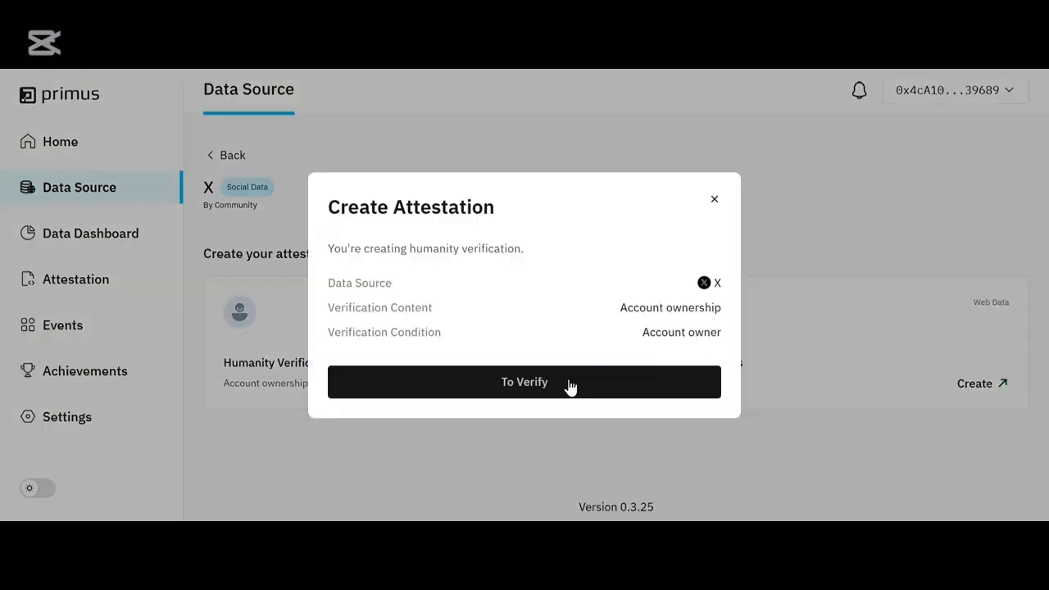
left_click(570, 387)
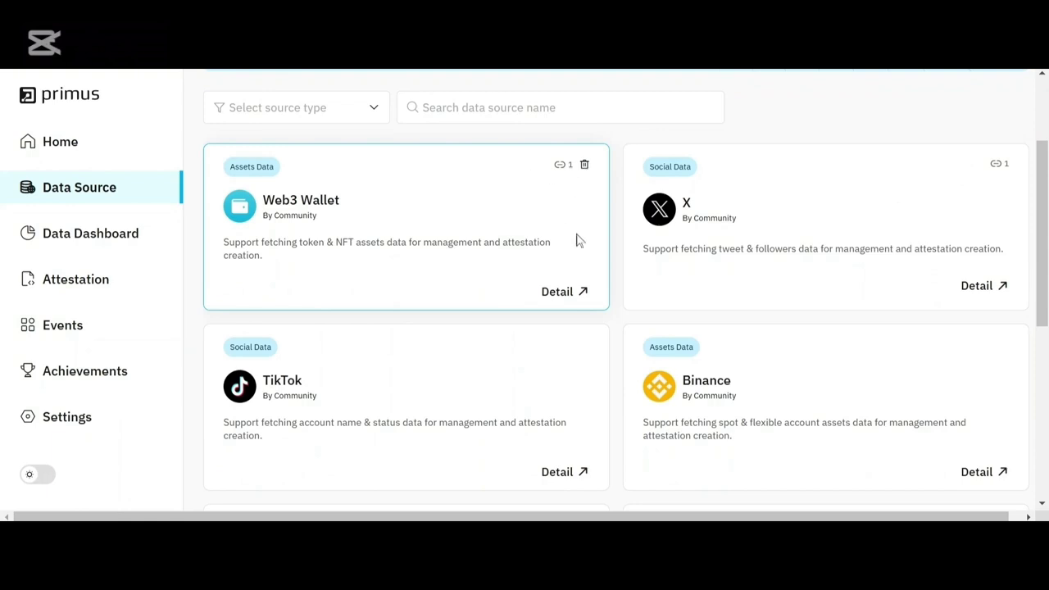
Start a Humanity Verification attestation for account ownership from the Google Account data source
scroll(579, 239, "down", 1)
scroll(754, 287, "down", 2)
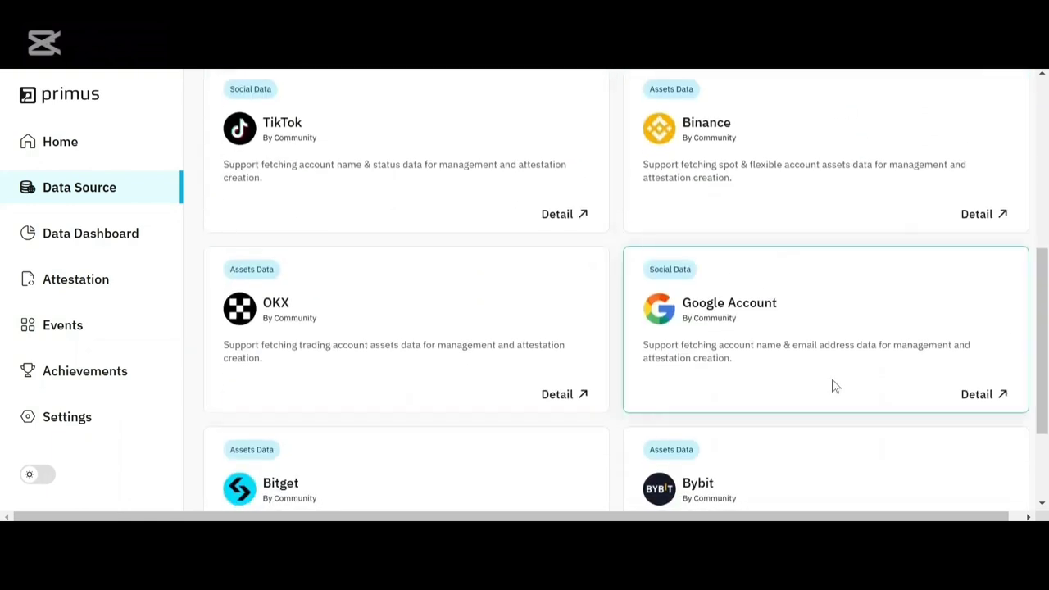
left_click(986, 394)
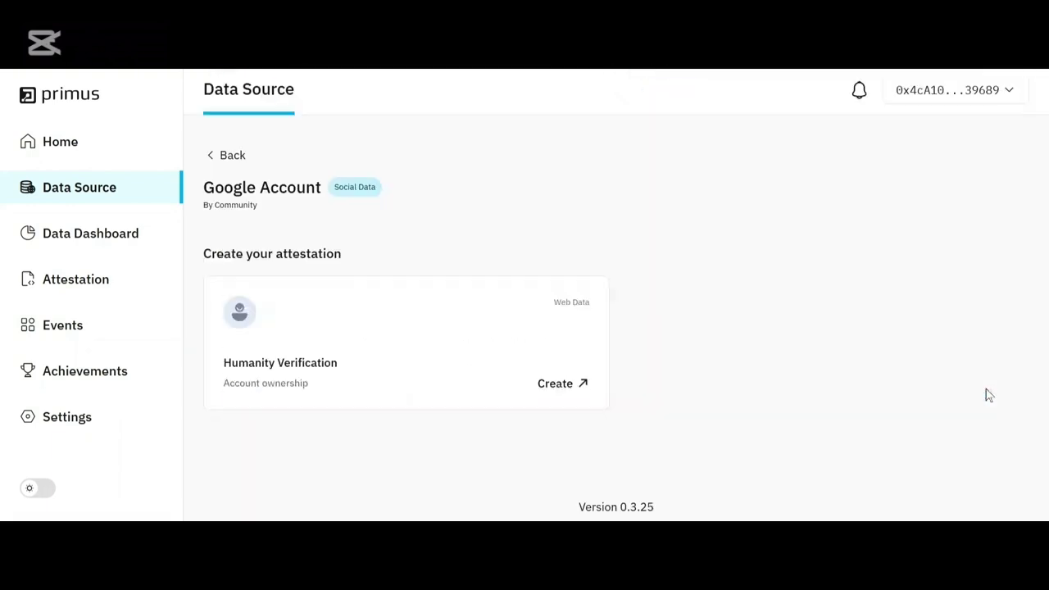
left_click(571, 394)
left_click(571, 394)
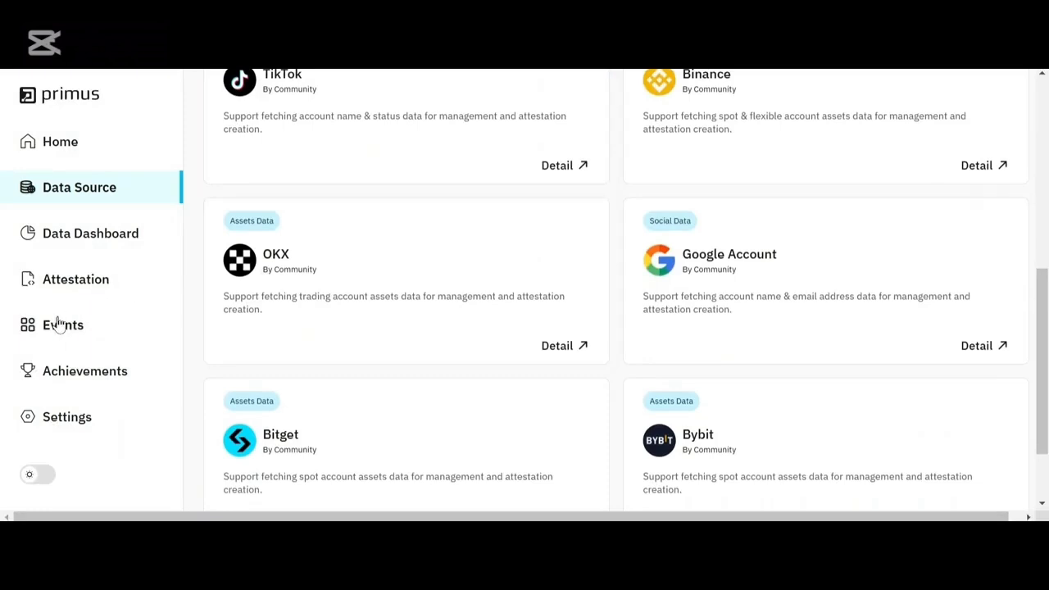
Open the Achievements page and examine the points, referrals and task list
left_click(82, 374)
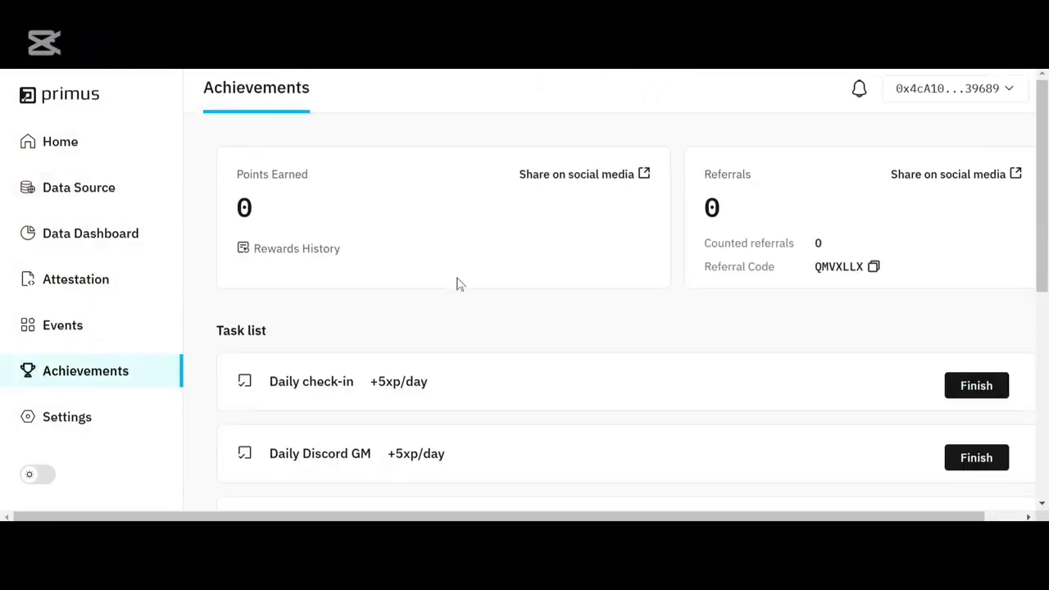
scroll(456, 284, "down", 1)
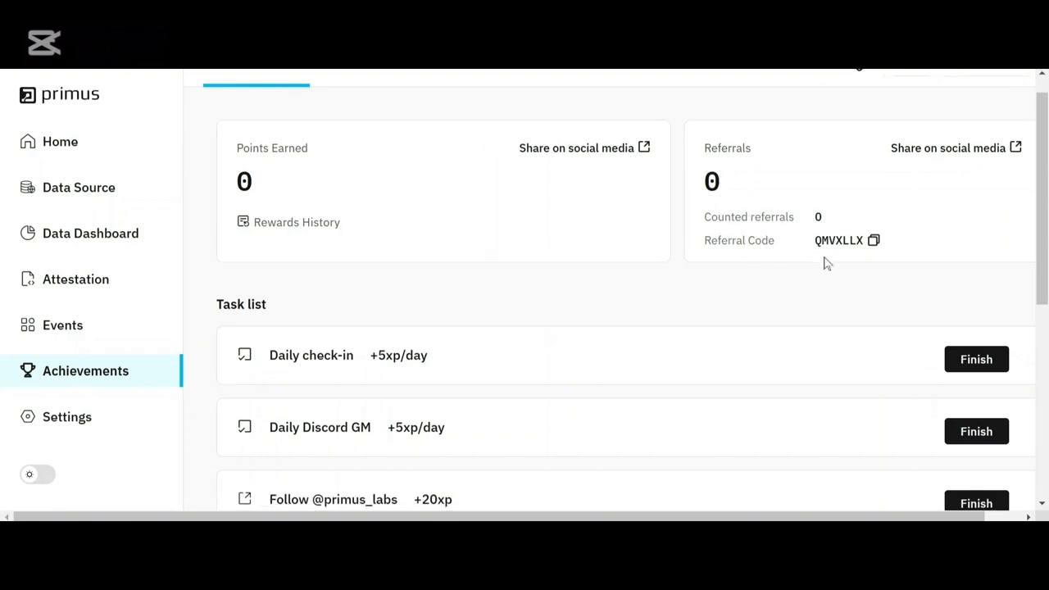
scroll(691, 306, "down", 2)
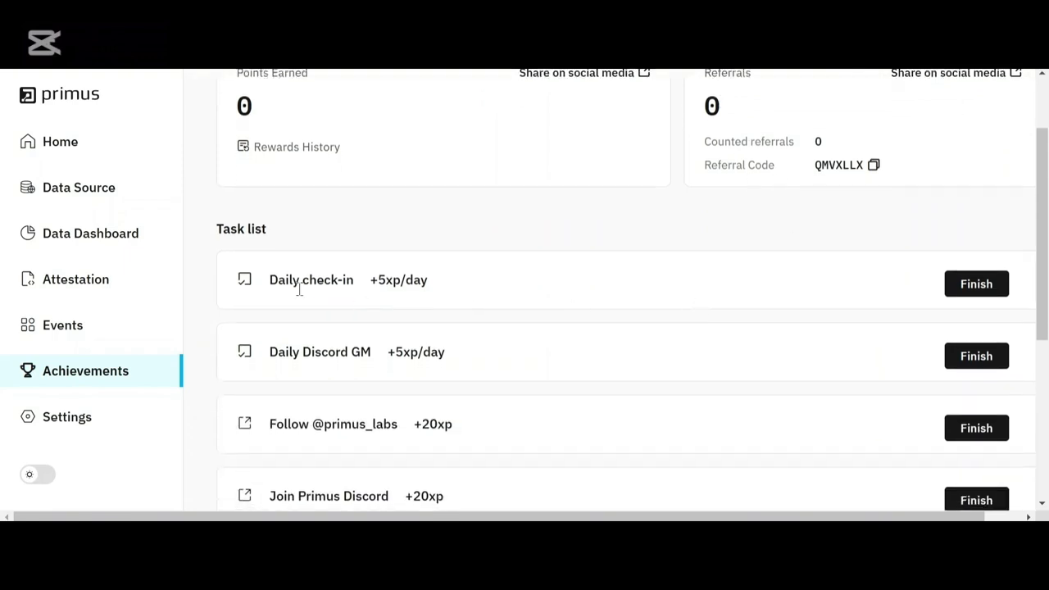
scroll(456, 286, "up", 3)
scroll(457, 286, "down", 1)
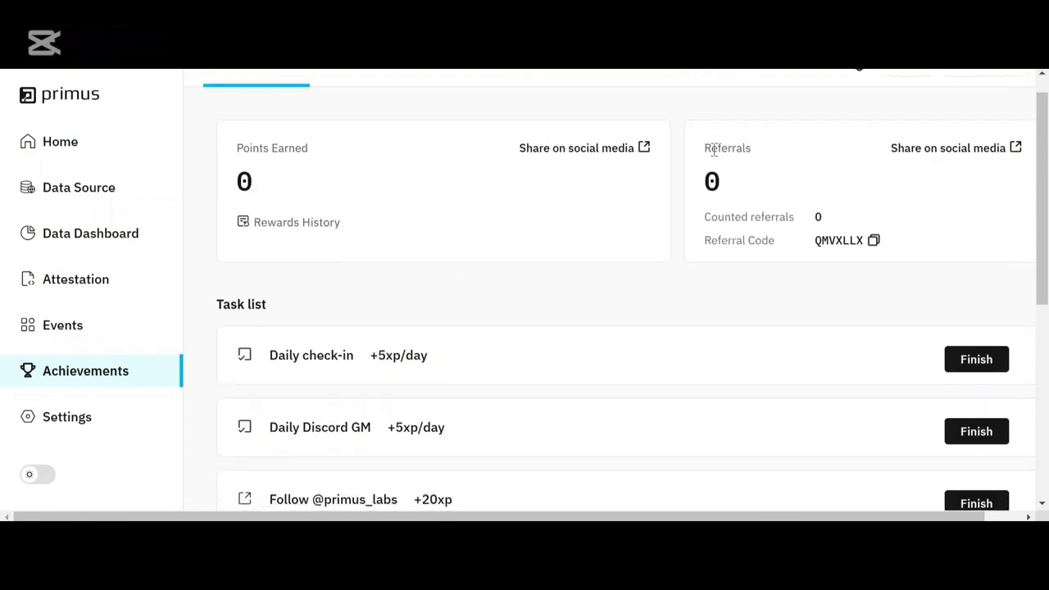
scroll(691, 304, "down", 2)
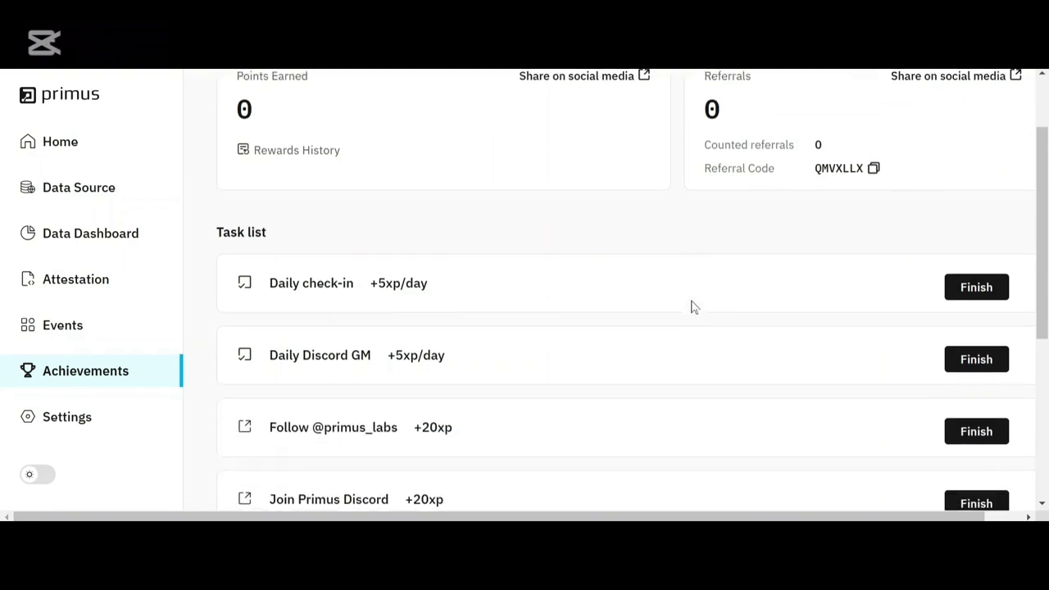
scroll(458, 283, "up", 3)
scroll(458, 284, "down", 1)
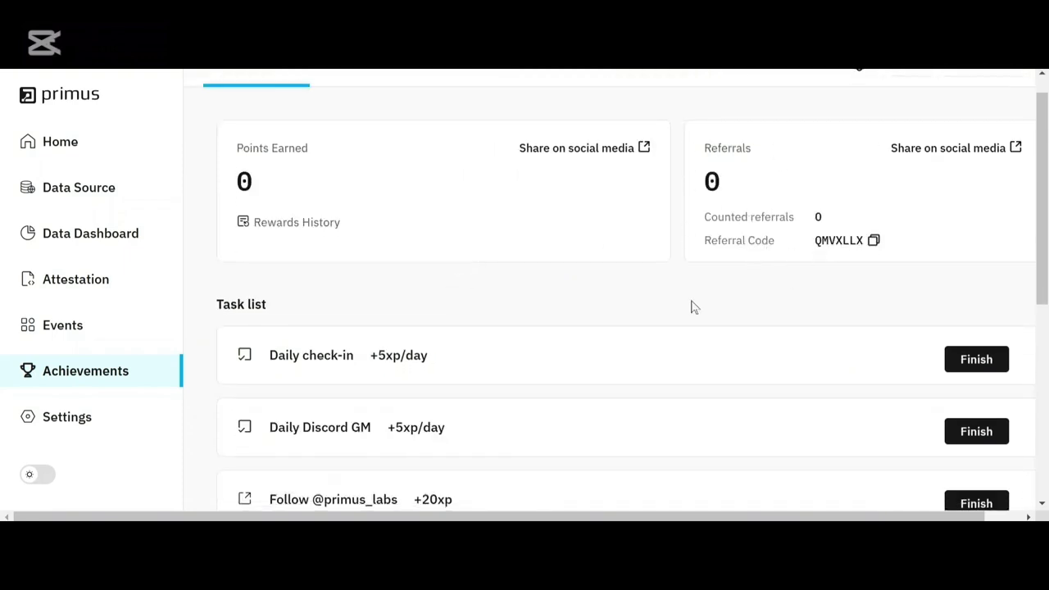
scroll(693, 305, "down", 3)
scroll(459, 284, "up", 3)
scroll(458, 283, "down", 1)
scroll(693, 306, "down", 3)
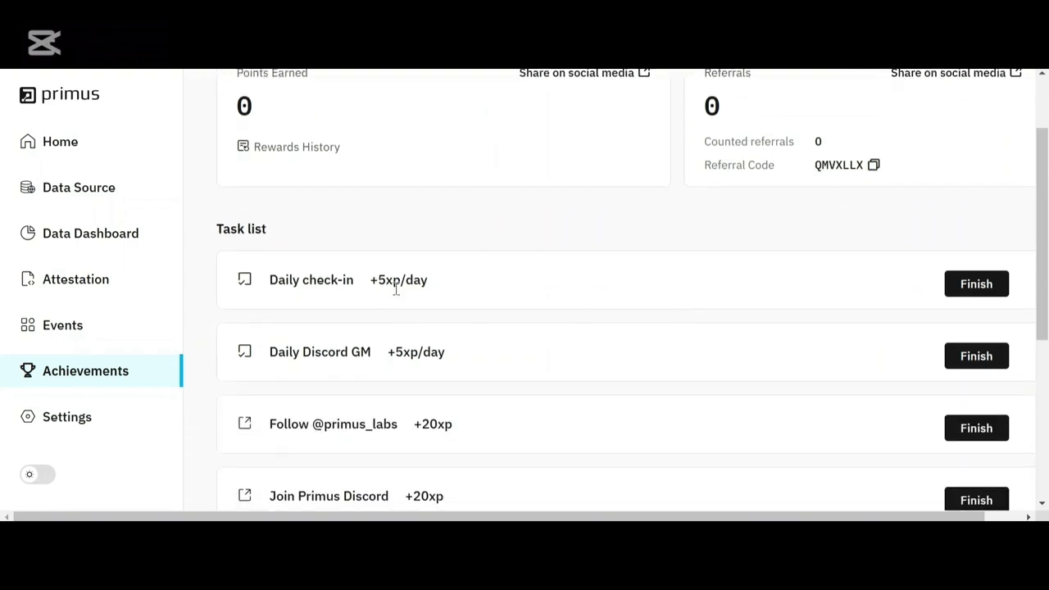
left_click(967, 287)
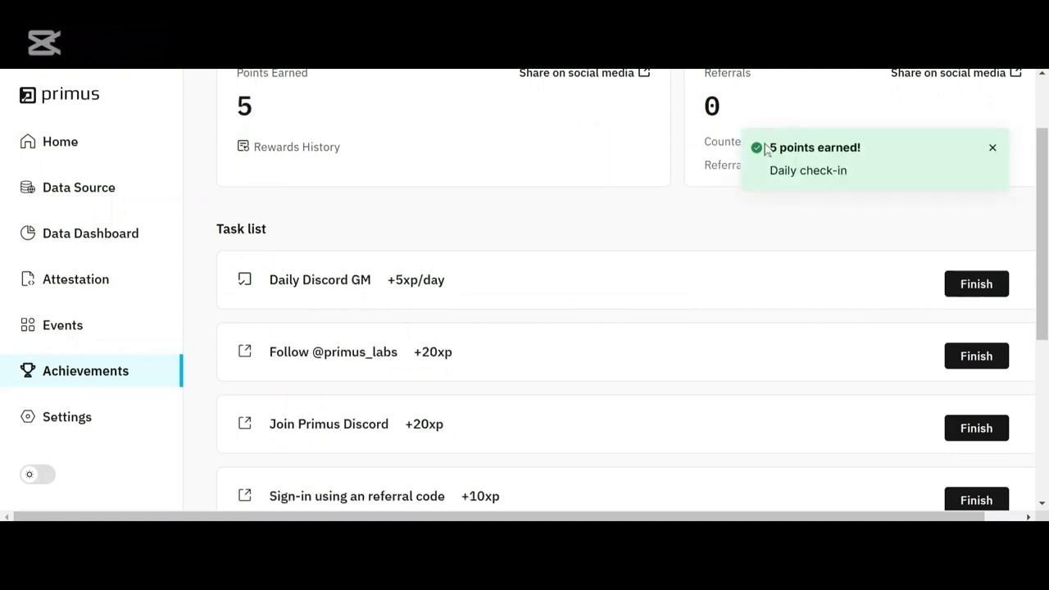
scroll(439, 234, "down", 4)
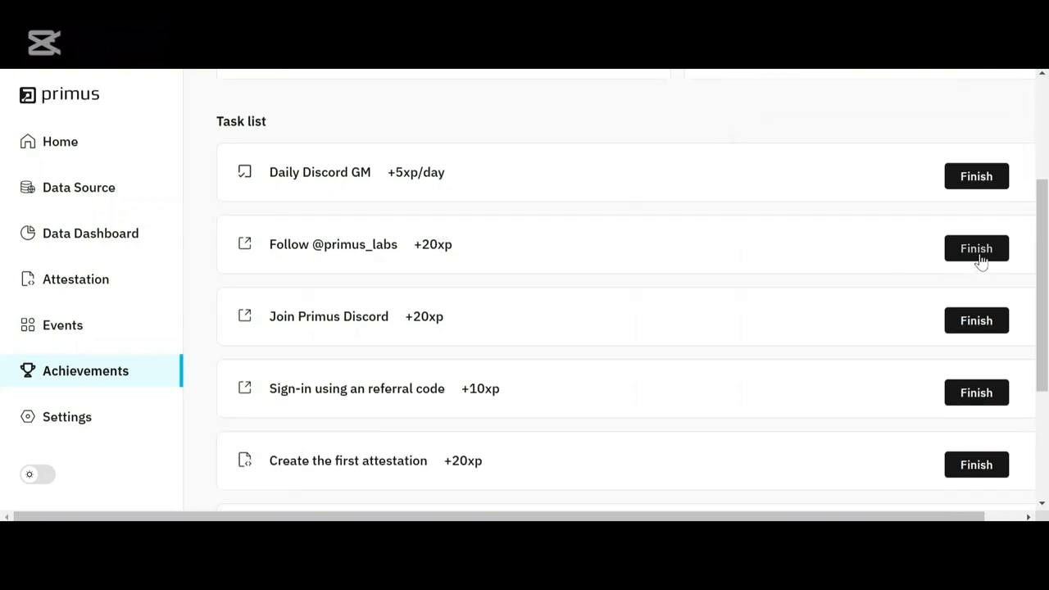
left_click(979, 255)
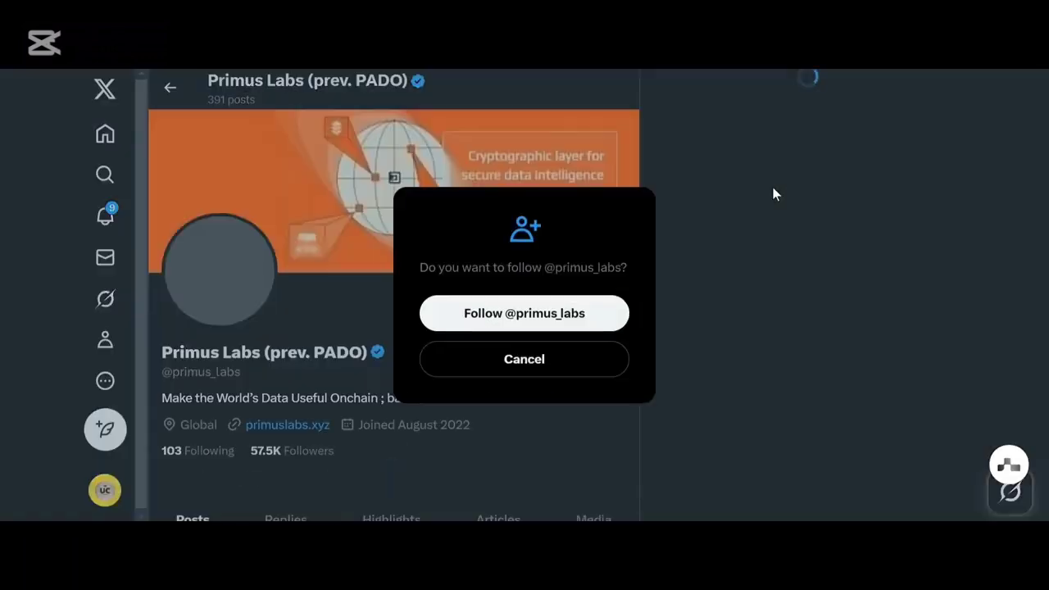
left_click(505, 329)
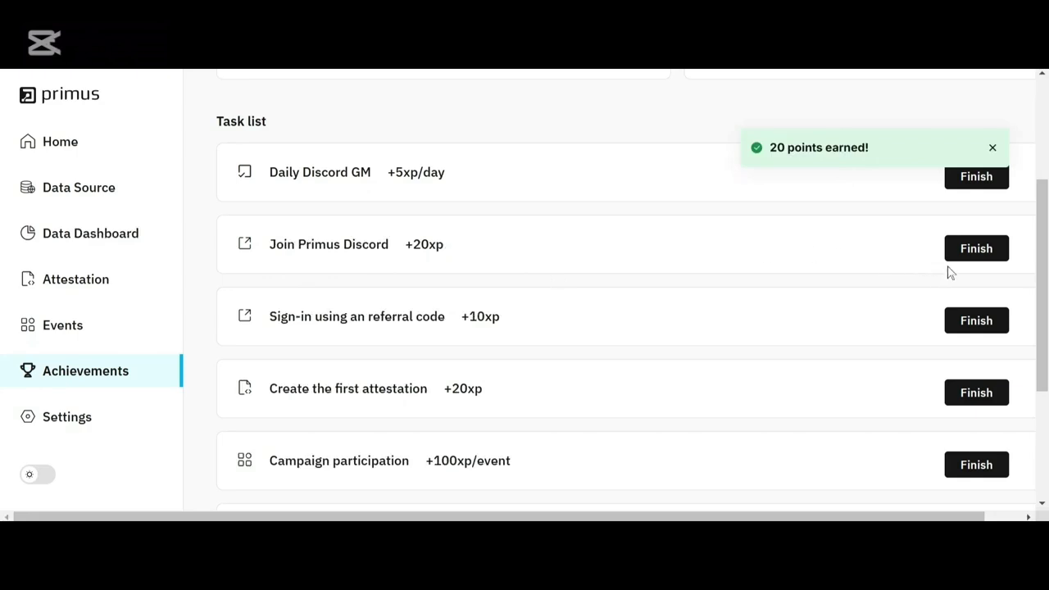
Start the Join Primus Discord task and accept the invite to the Primus (prev. PADO) server
left_click(979, 261)
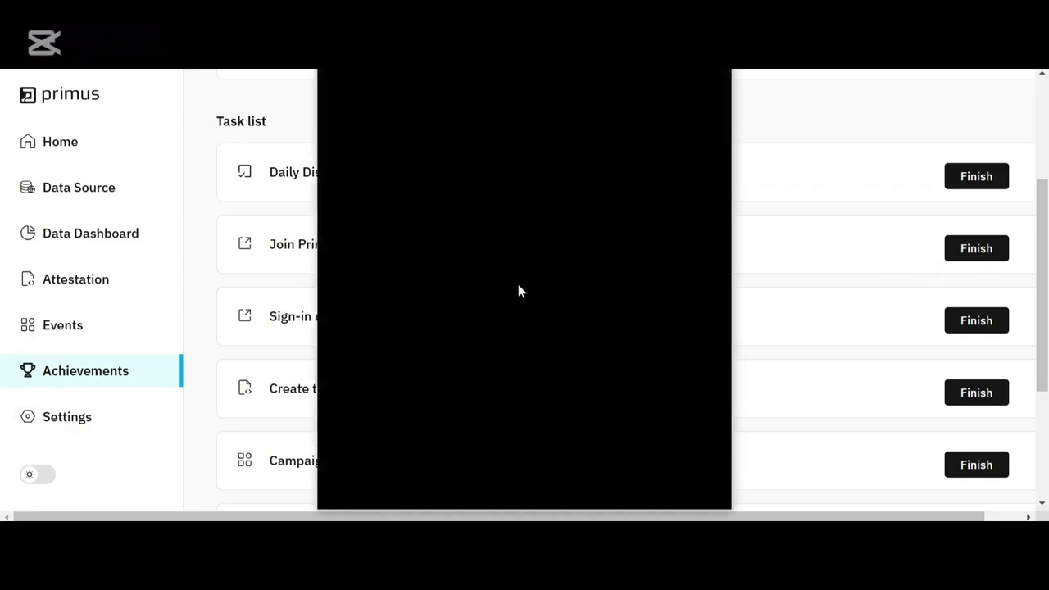
left_click(649, 445)
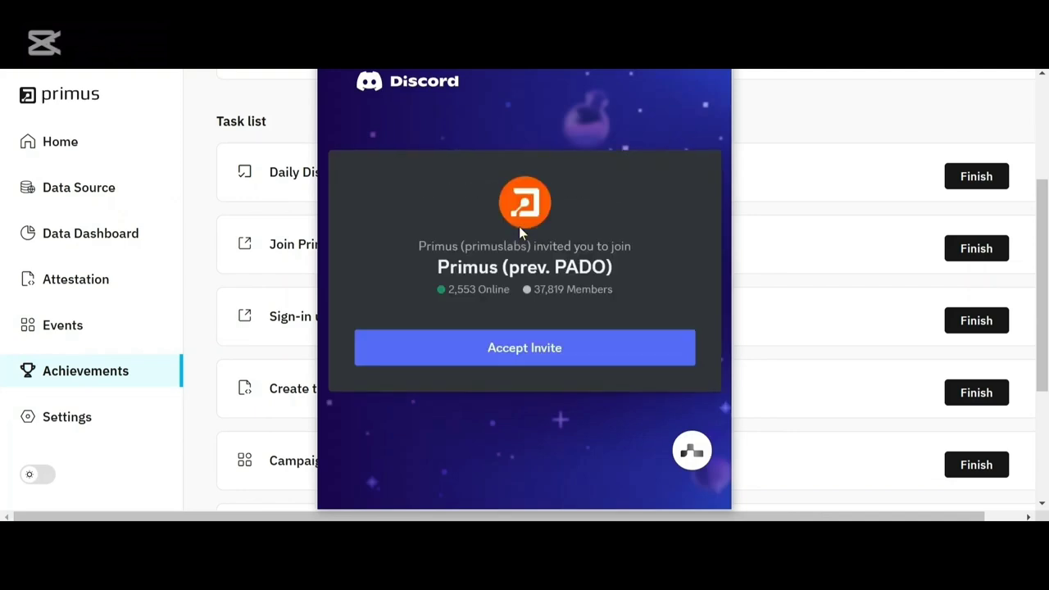
left_click(501, 342)
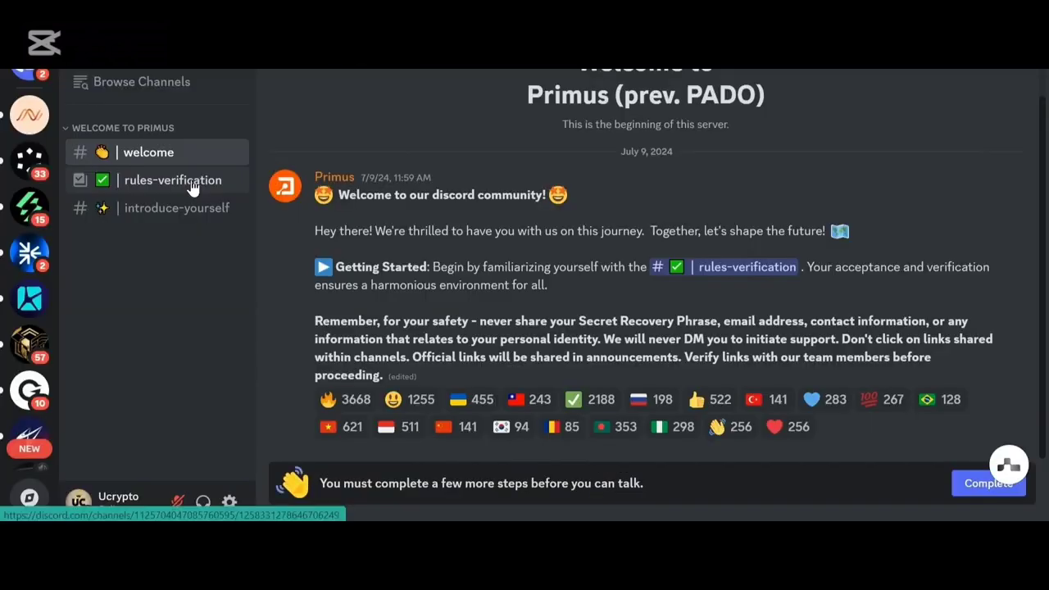
Agree to the server rules in Discord and verify with the green check reaction in the rules-verification channel
left_click(193, 187)
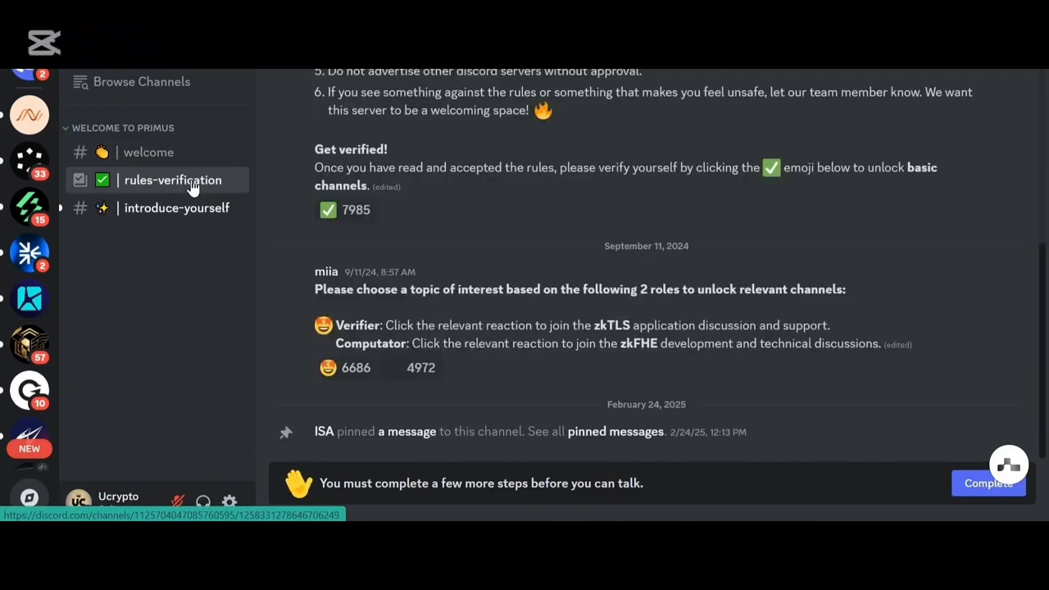
left_click(979, 488)
scroll(647, 373, "down", 5)
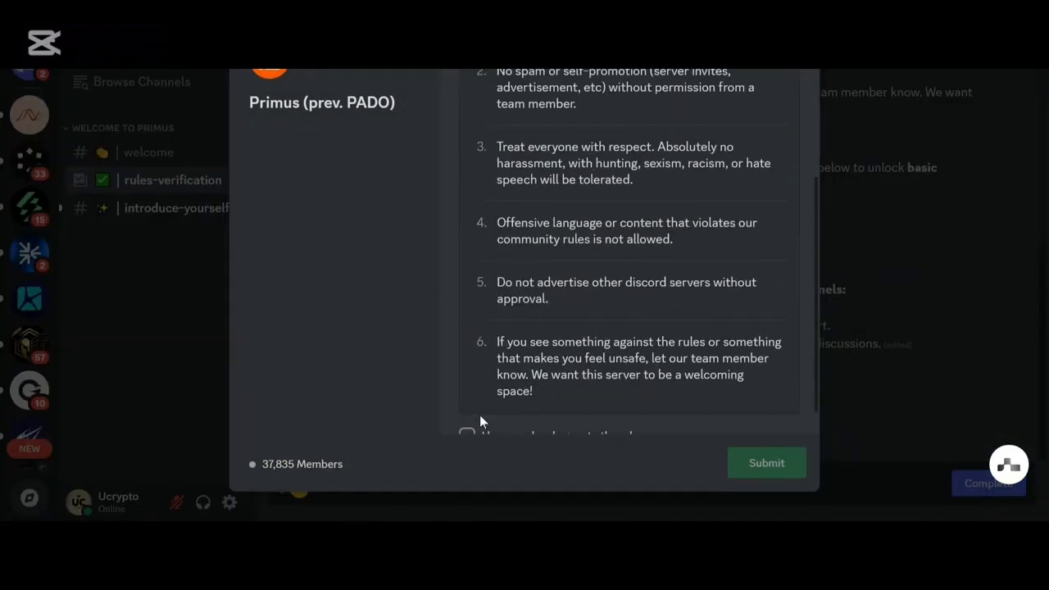
scroll(479, 415, "down", 1)
left_click(467, 405)
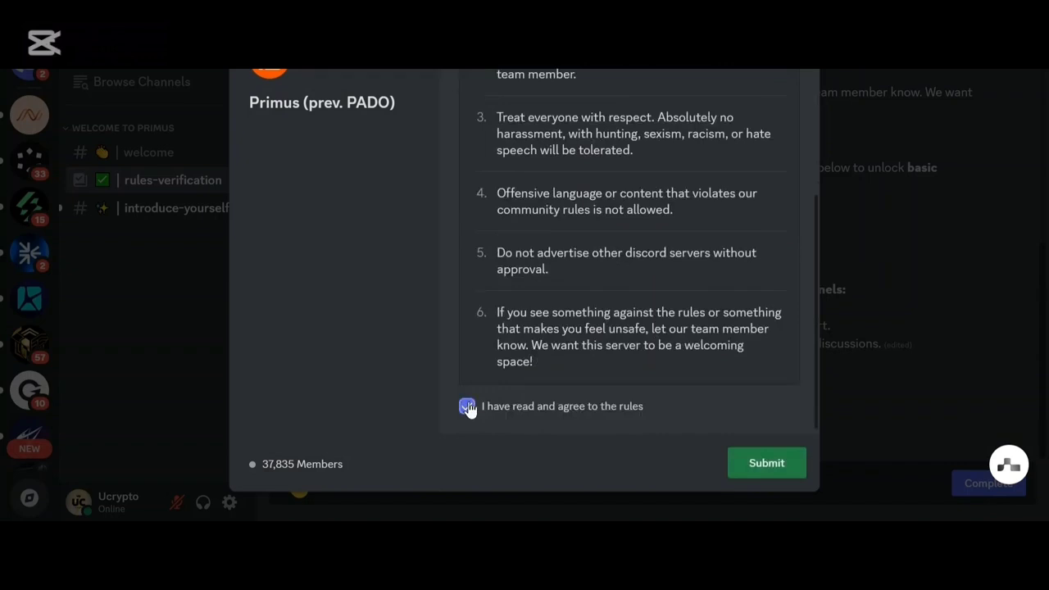
left_click(767, 474)
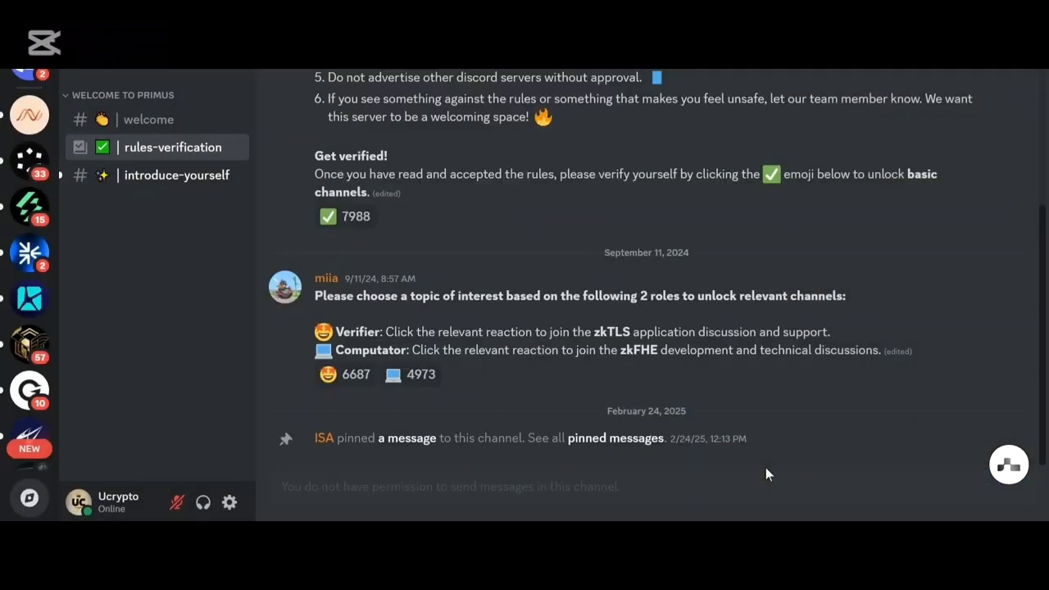
left_click(372, 232)
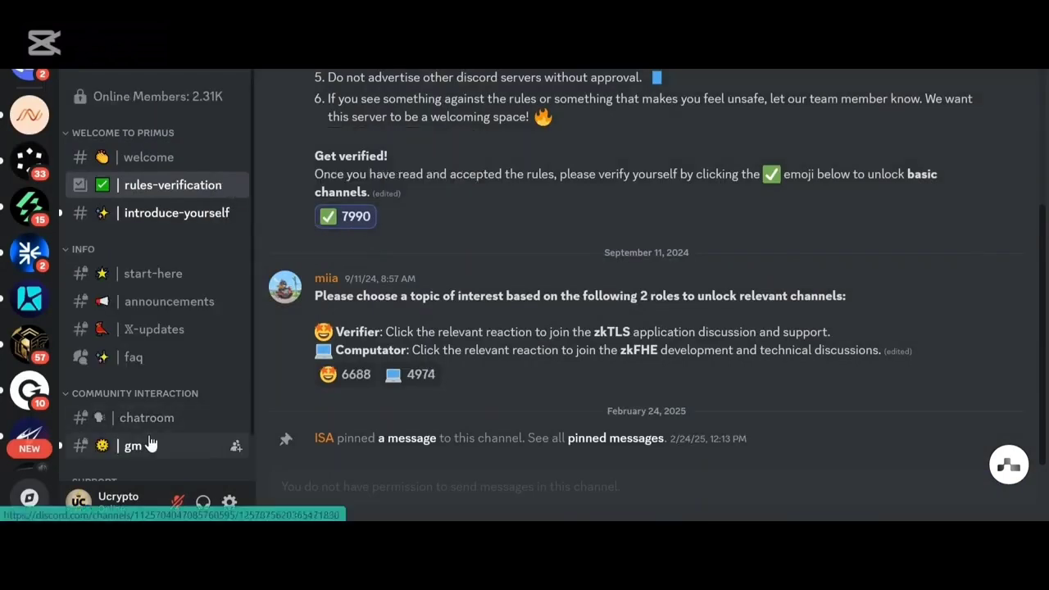
Post "gm" in the Primus server's gm channel
left_click(152, 445)
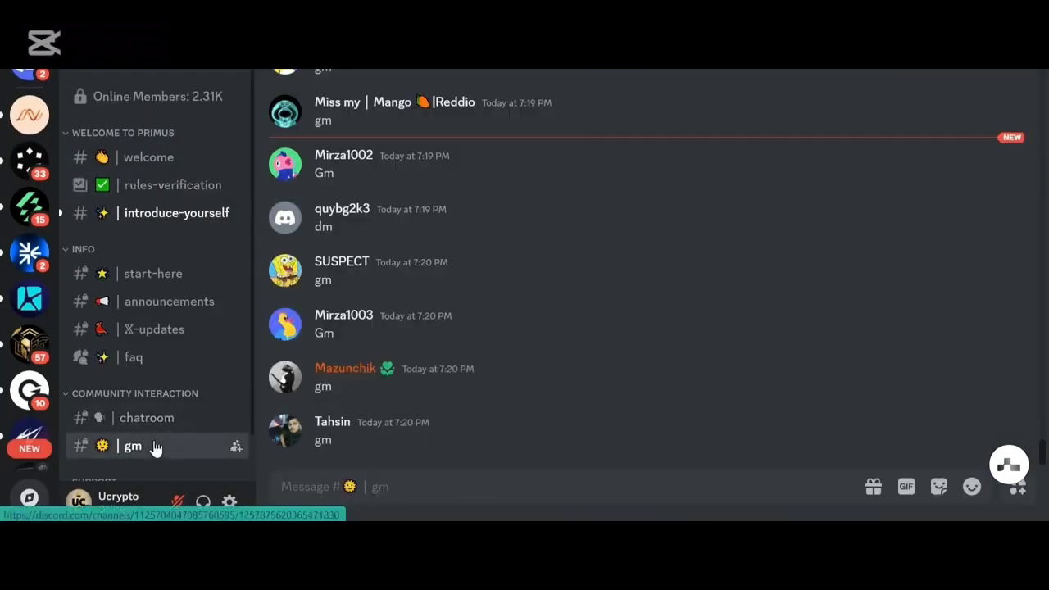
type("gm")
key("Return")
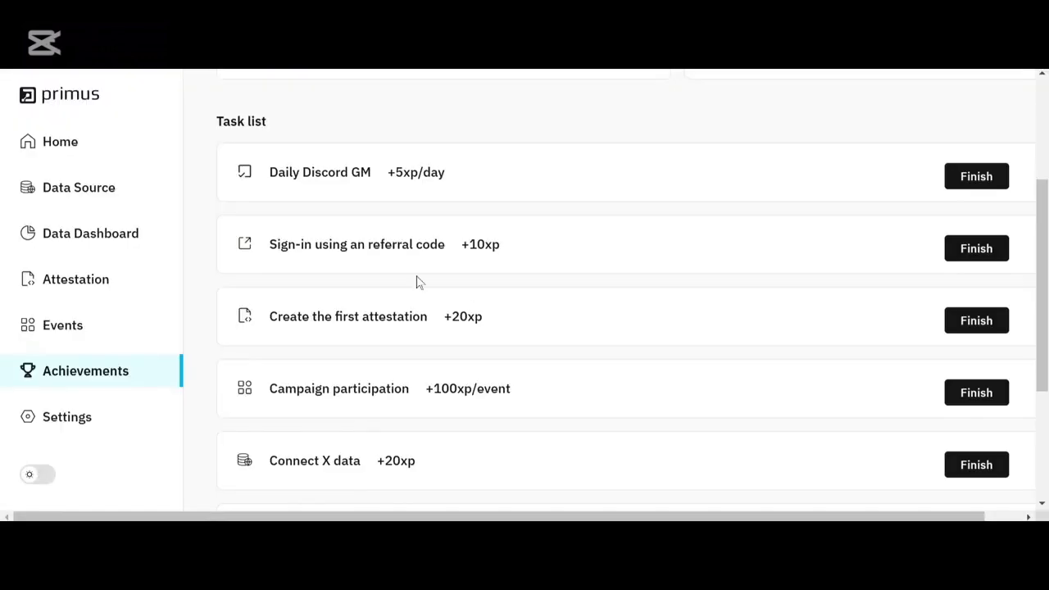
Back in Primus, finish the referral code sign-in, Daily Discord GM and Connect X data tasks in the task list
left_click(976, 254)
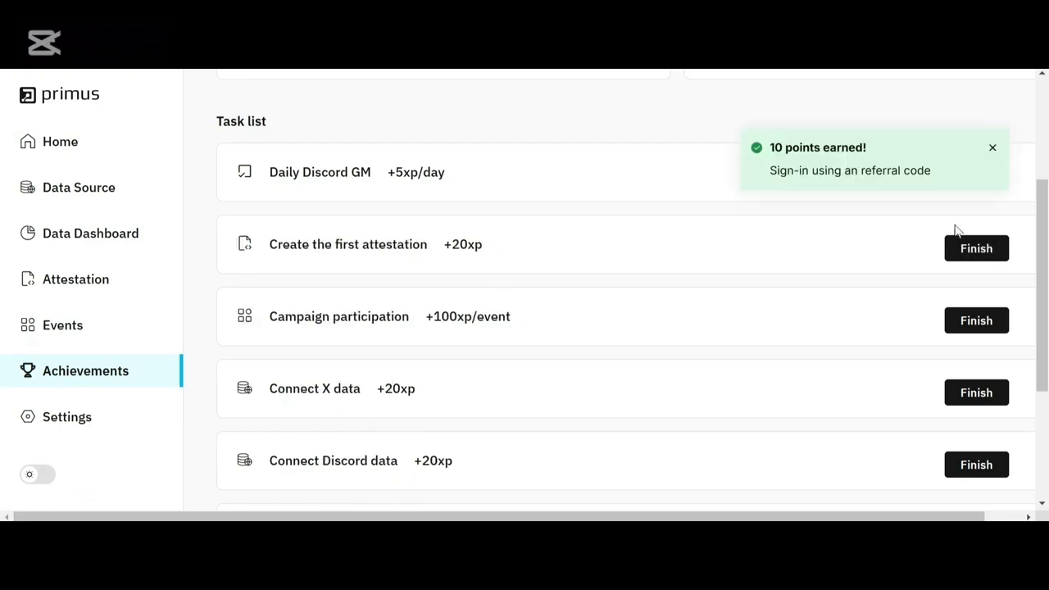
left_click(992, 148)
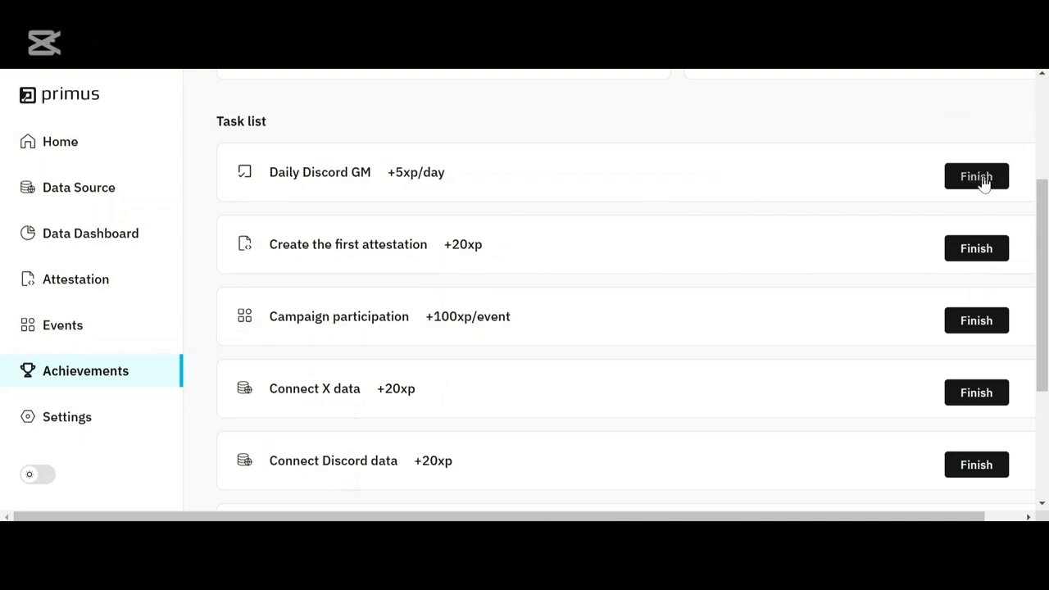
left_click(983, 184)
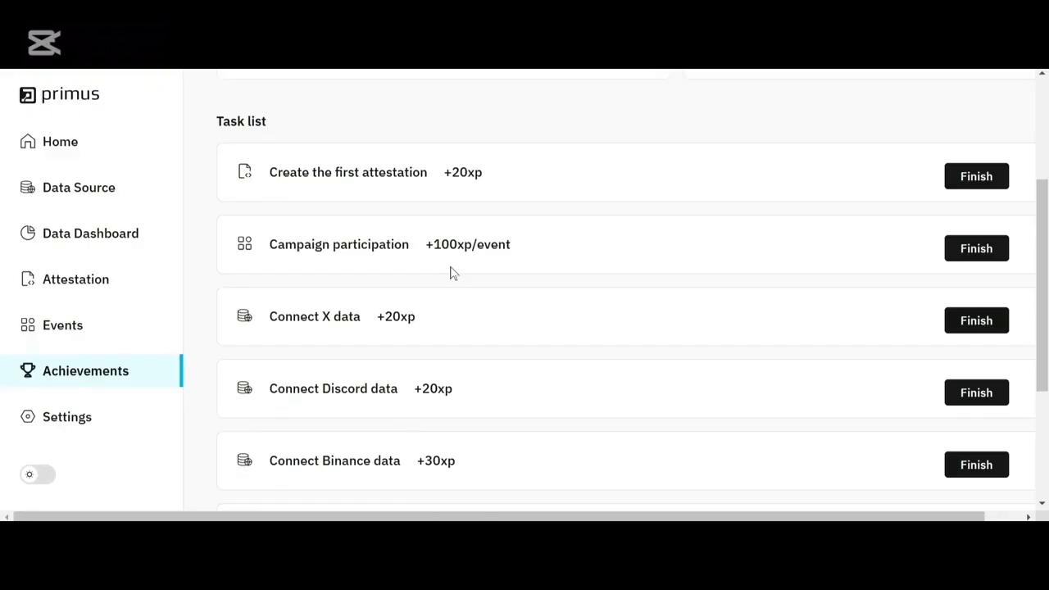
scroll(451, 272, "down", 1)
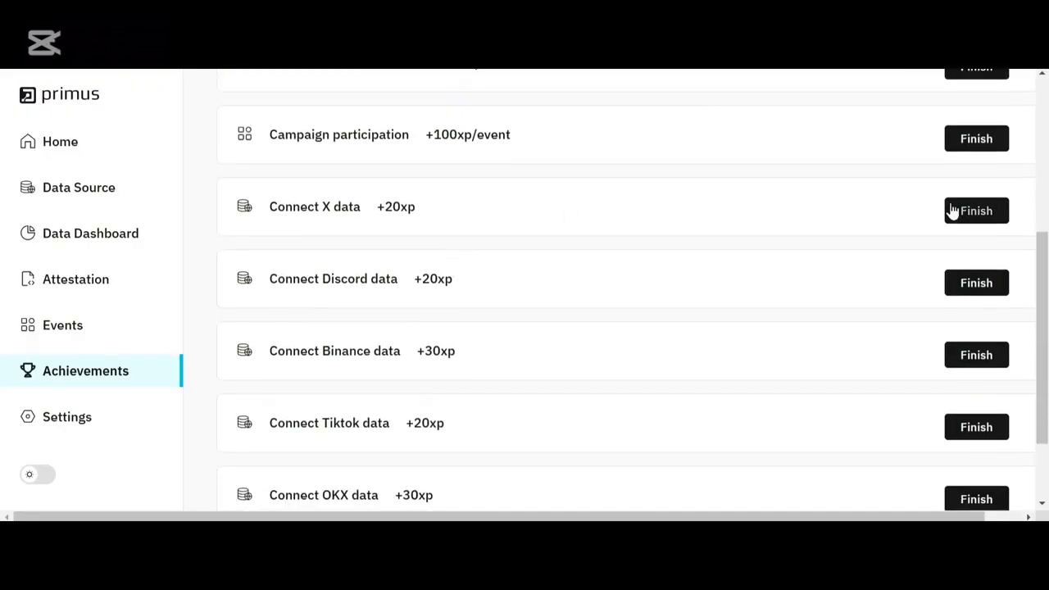
left_click(977, 212)
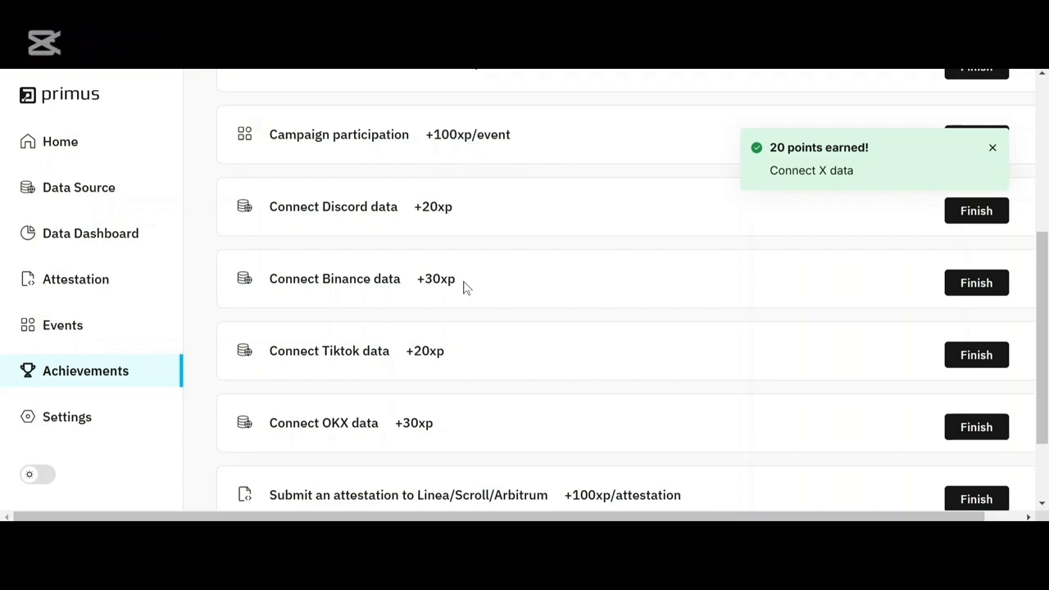
Review the second page of Achievements tasks and look over the Home, Data Dashboard and Data Source pages
scroll(463, 287, "down", 2)
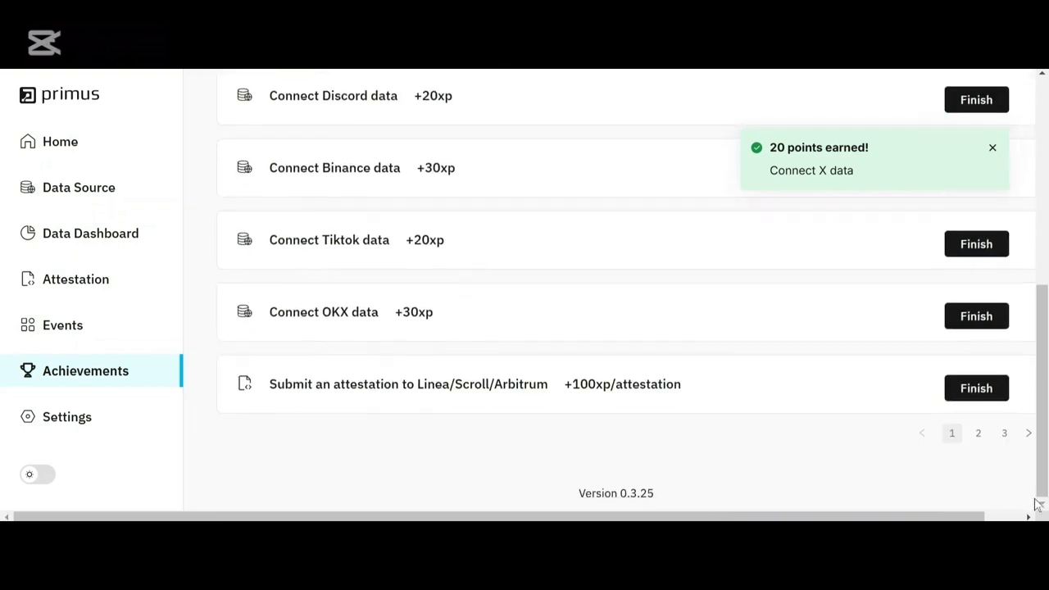
left_click(977, 433)
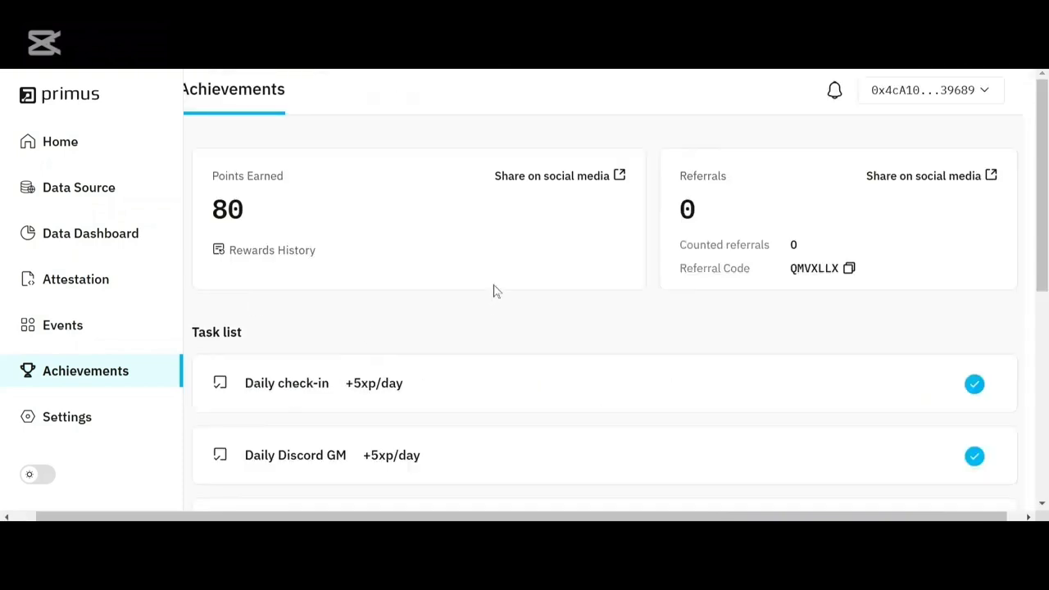
left_click(75, 143)
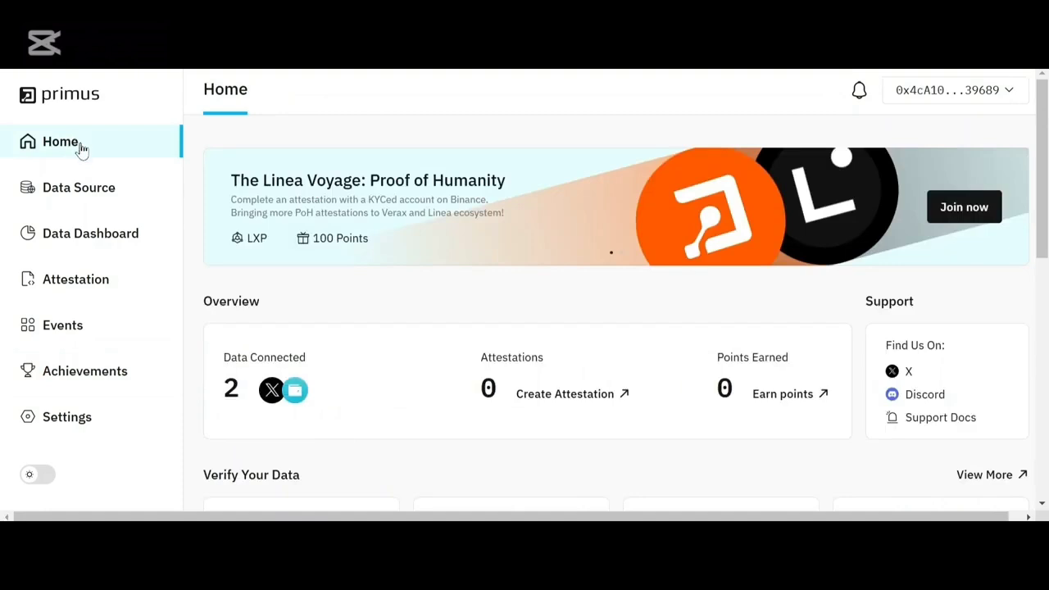
left_click(121, 233)
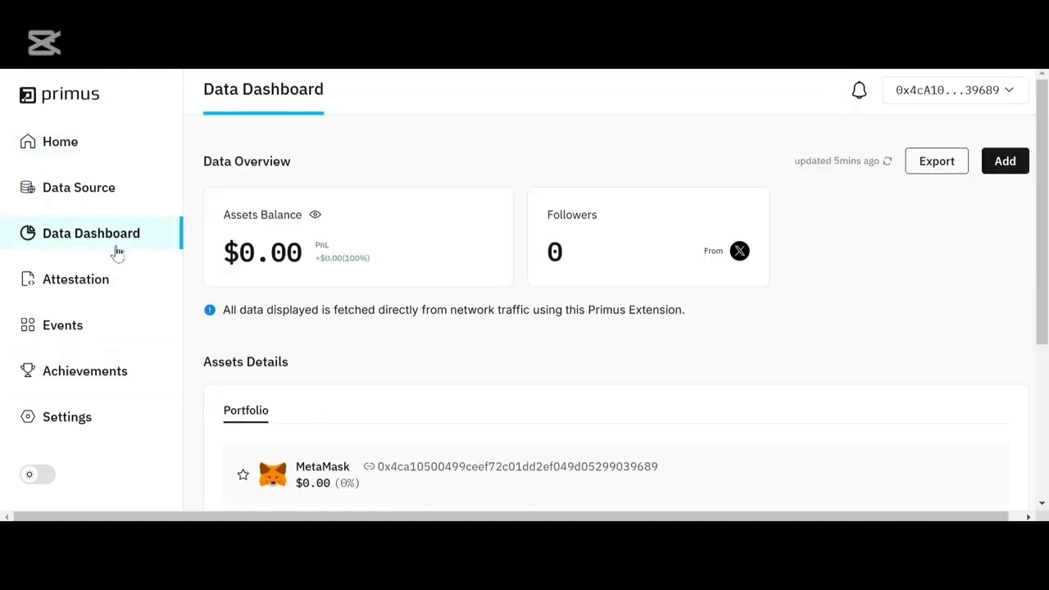
left_click(125, 190)
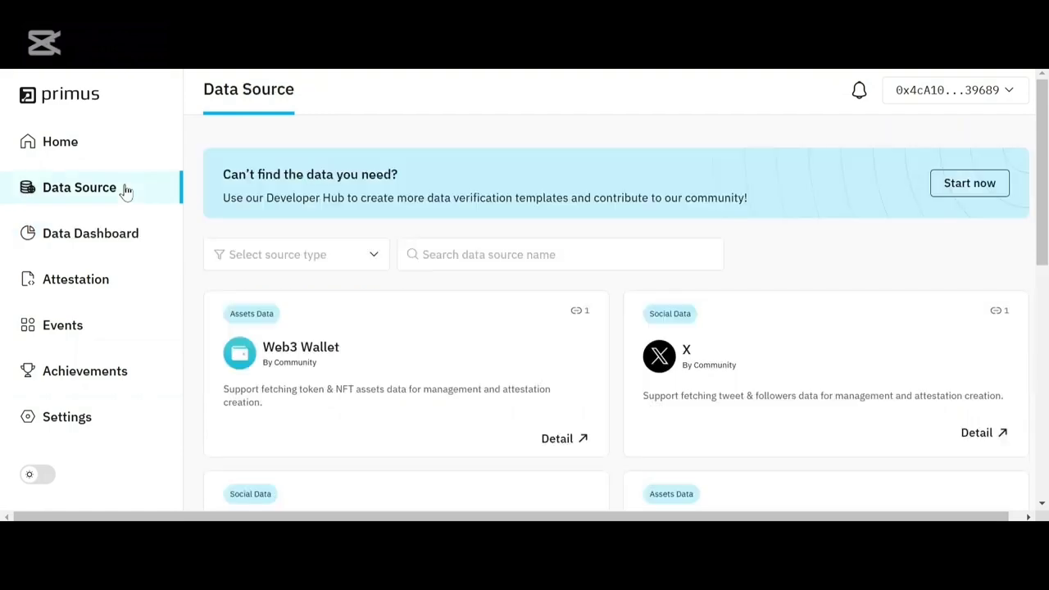
scroll(679, 240, "down", 7)
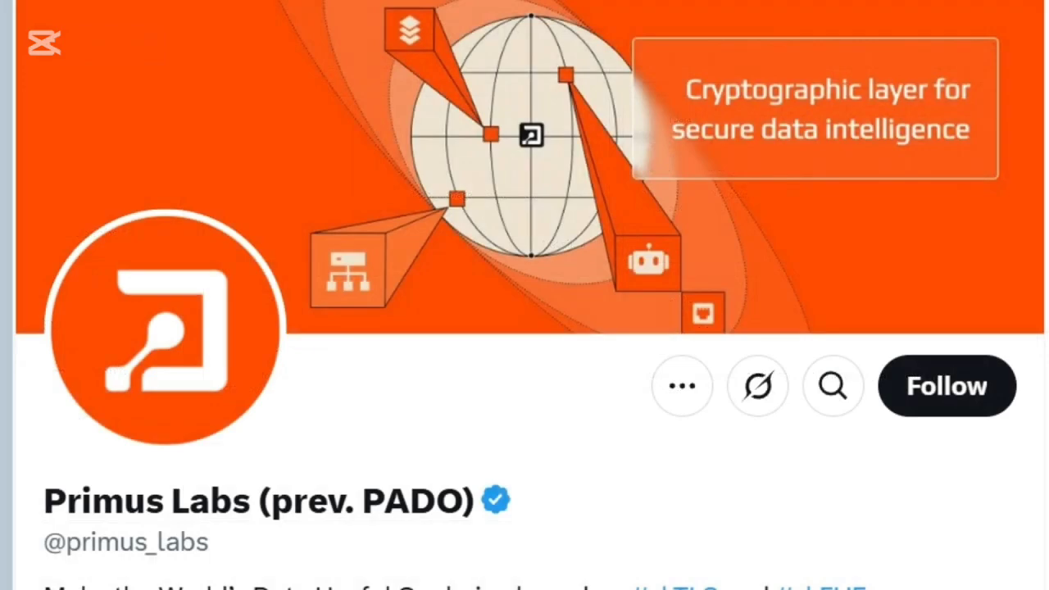
Look through the Primus Labs profile on X down to the funding round post
scroll(524, 328, "down", 15)
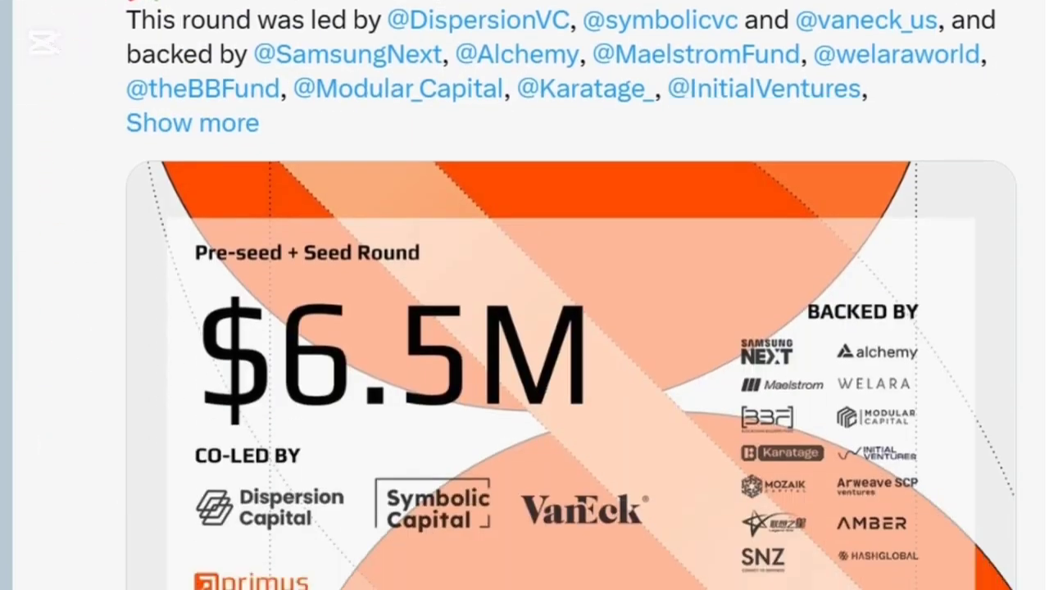